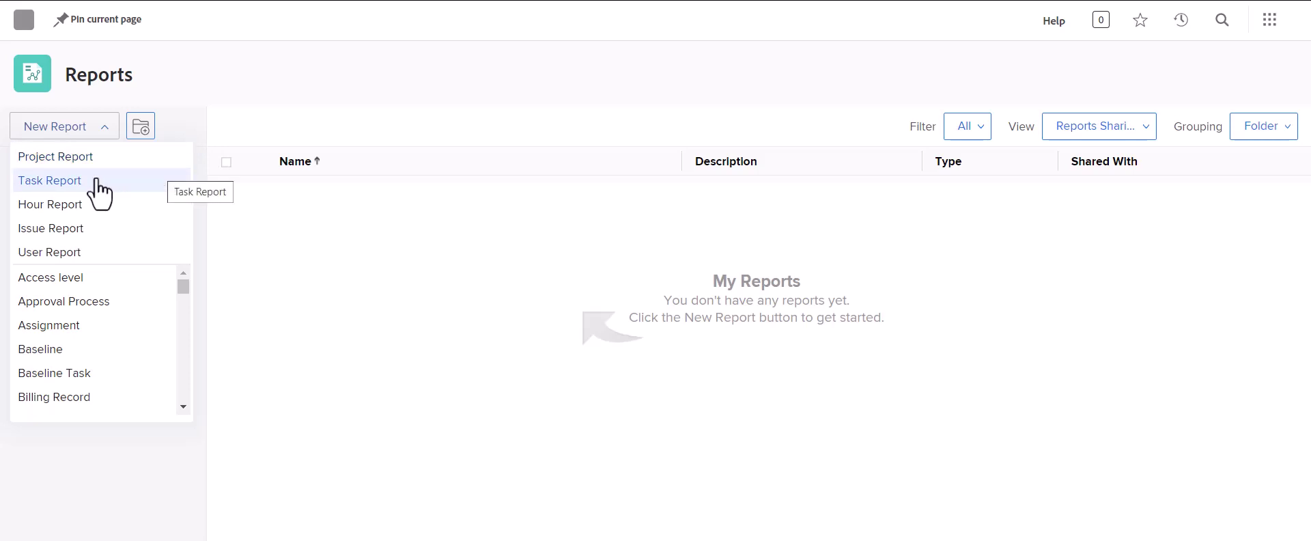
Create a new Task Report and start its first filter rule
{"action": "left_click", "coordinate": [100, 195]}
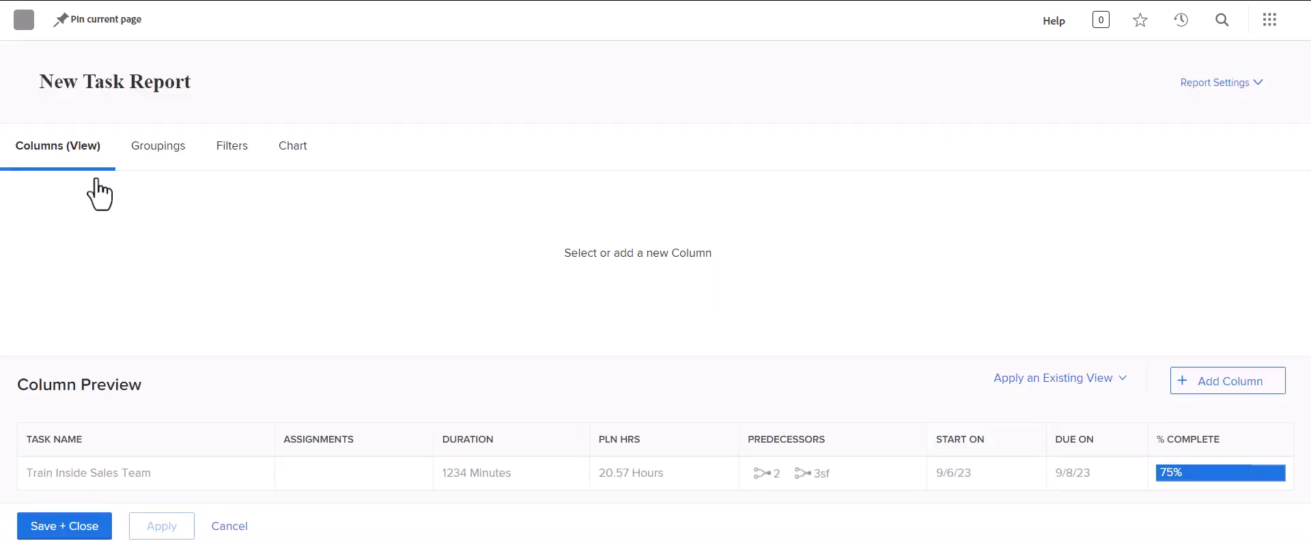
{"action": "left_click", "coordinate": [229, 150]}
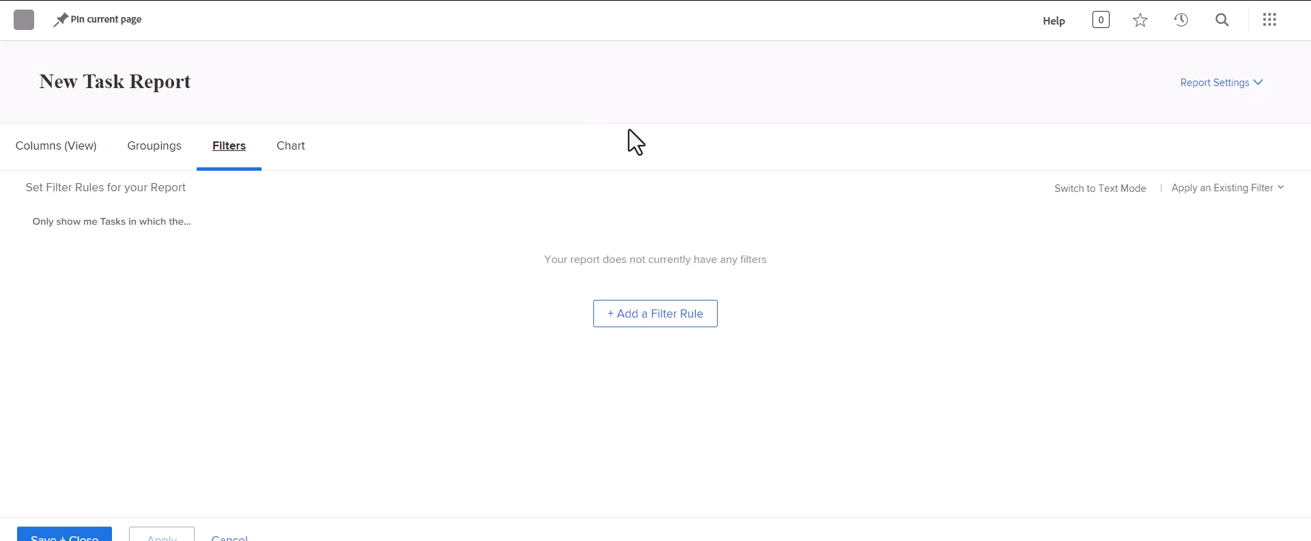
{"action": "left_click", "coordinate": [683, 323]}
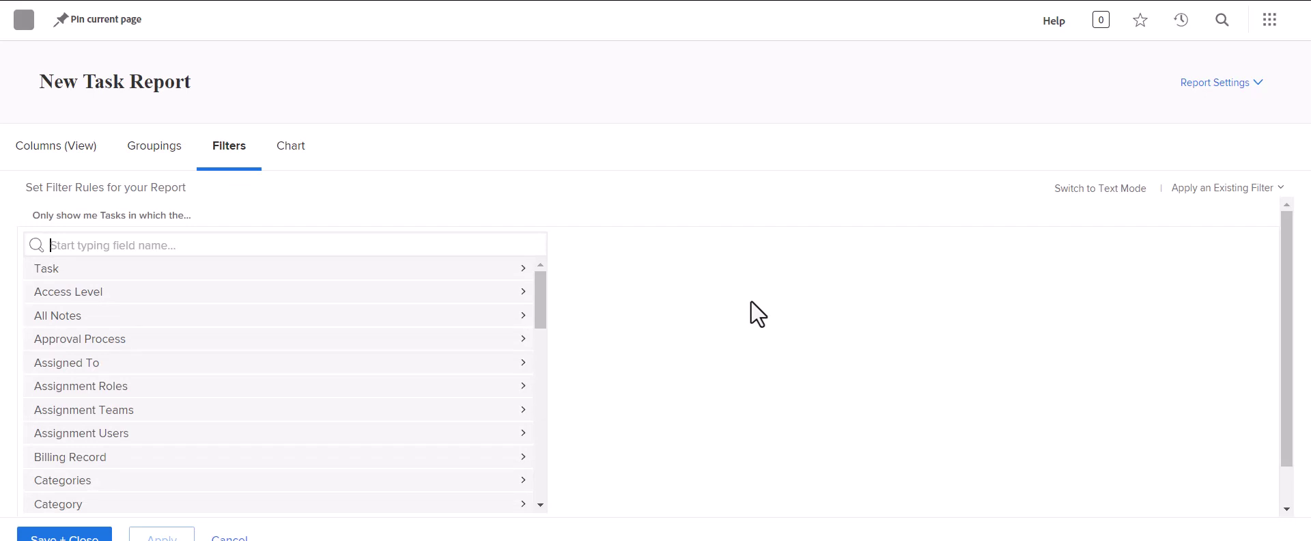
Search the filter fields for "project company" and choose Company ID under Project for the rule
{"action": "left_click_drag", "start_coordinate": [543, 283], "coordinate": [564, 428]}
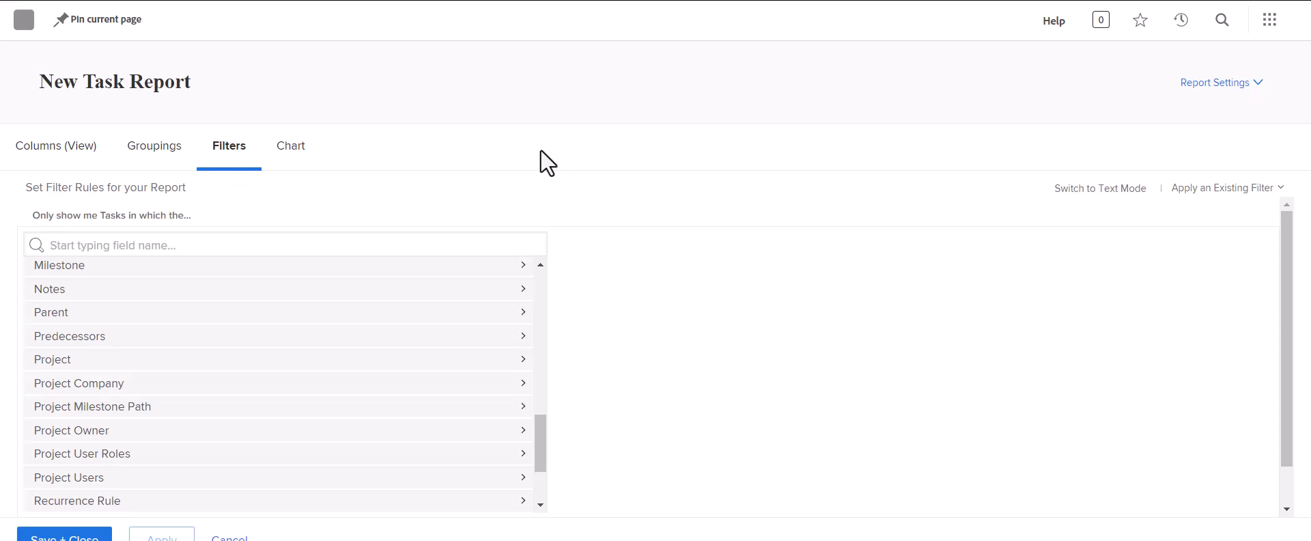
{"action": "scroll", "coordinate": [478, 379], "scroll_direction": "up", "scroll_amount": 5}
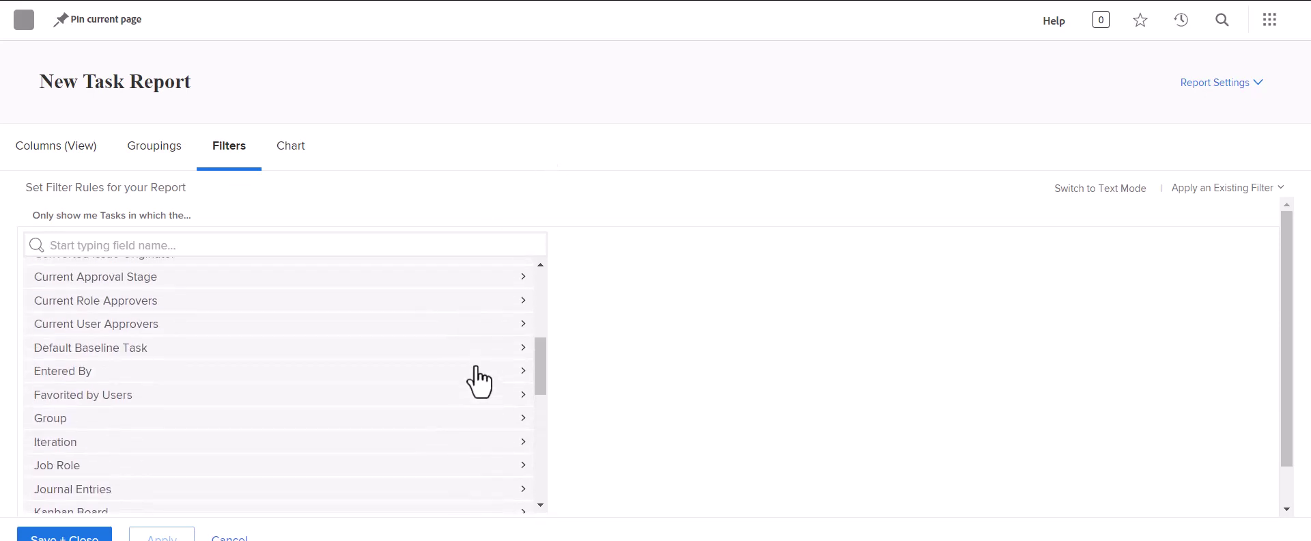
{"action": "scroll", "coordinate": [220, 415], "scroll_direction": "up", "scroll_amount": 1}
{"action": "scroll", "coordinate": [220, 415], "scroll_direction": "up", "scroll_amount": 1}
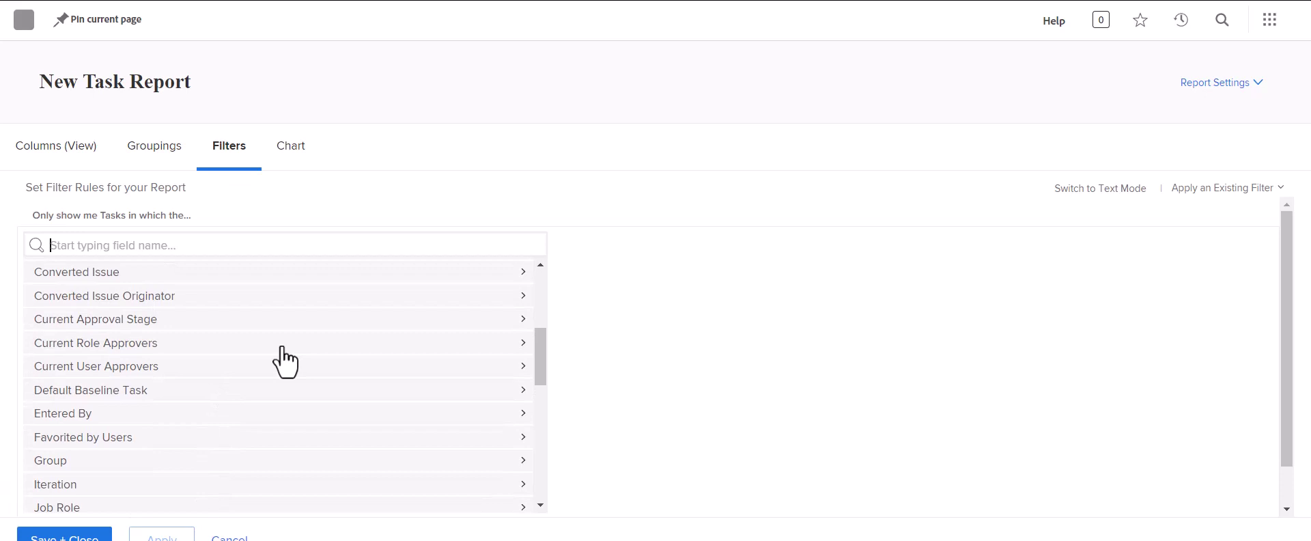
{"action": "type", "text": "project co"}
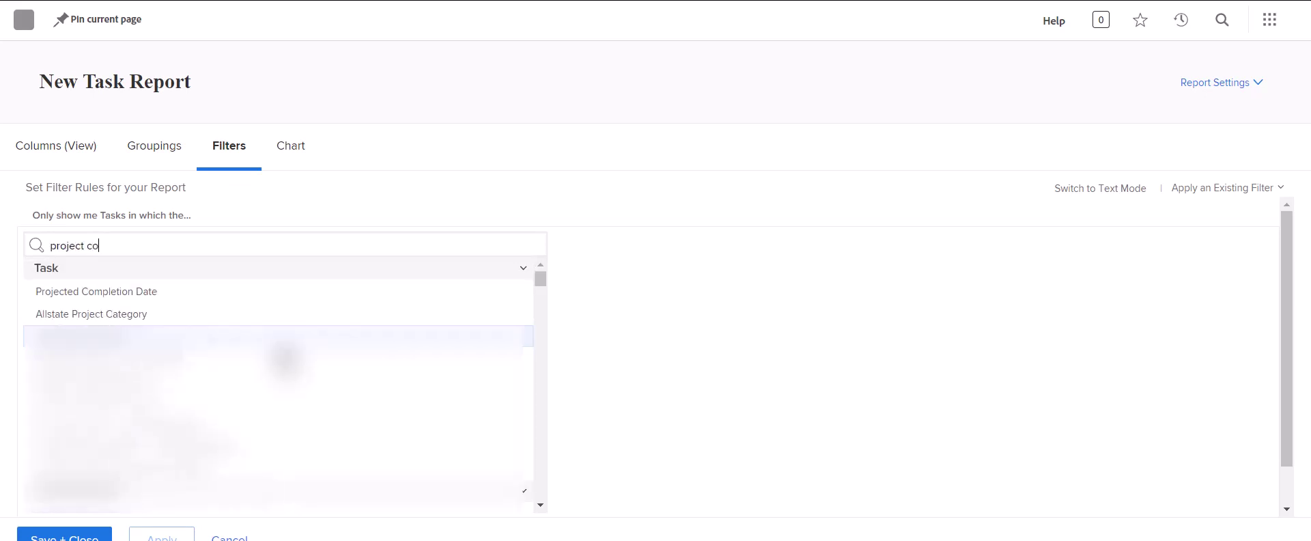
{"action": "type", "text": "mpany"}
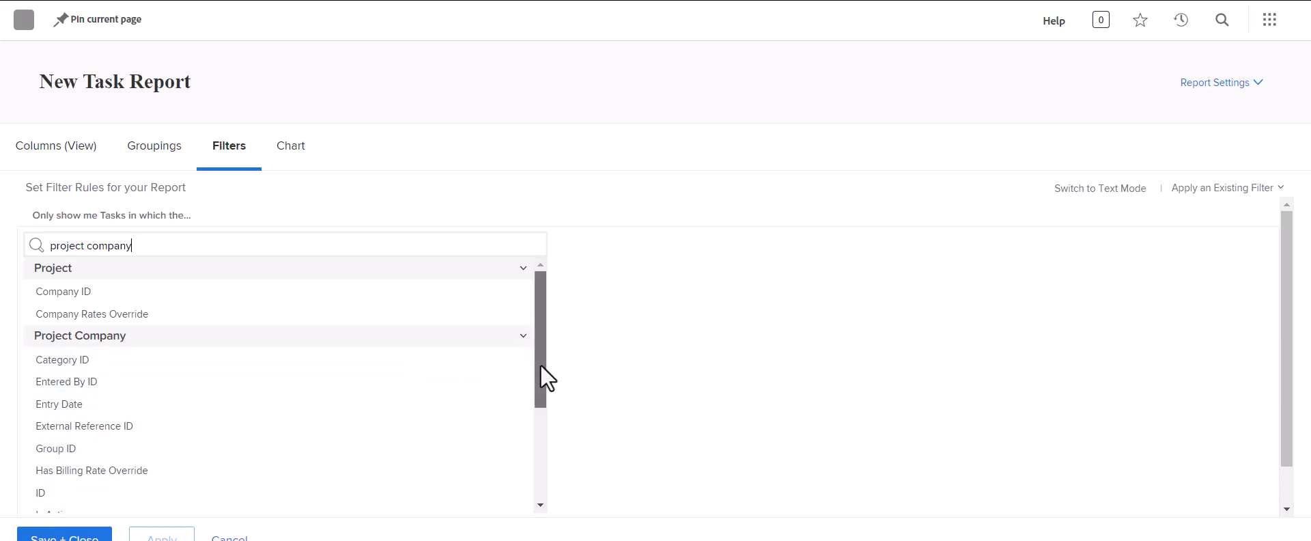
{"action": "left_click", "coordinate": [523, 337]}
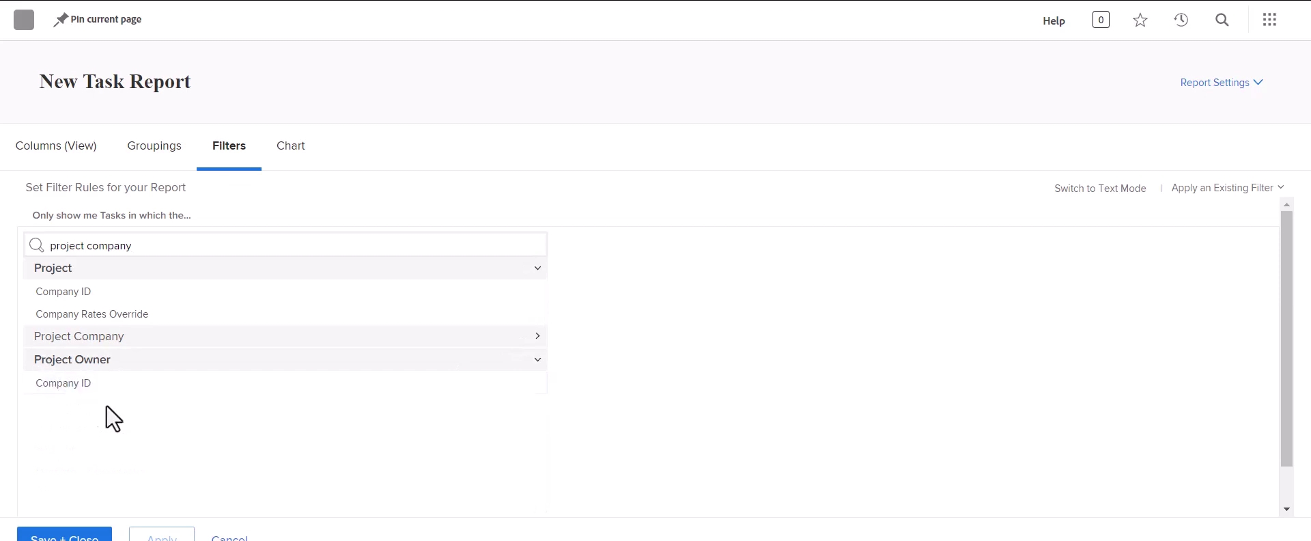
{"action": "left_click", "coordinate": [107, 337]}
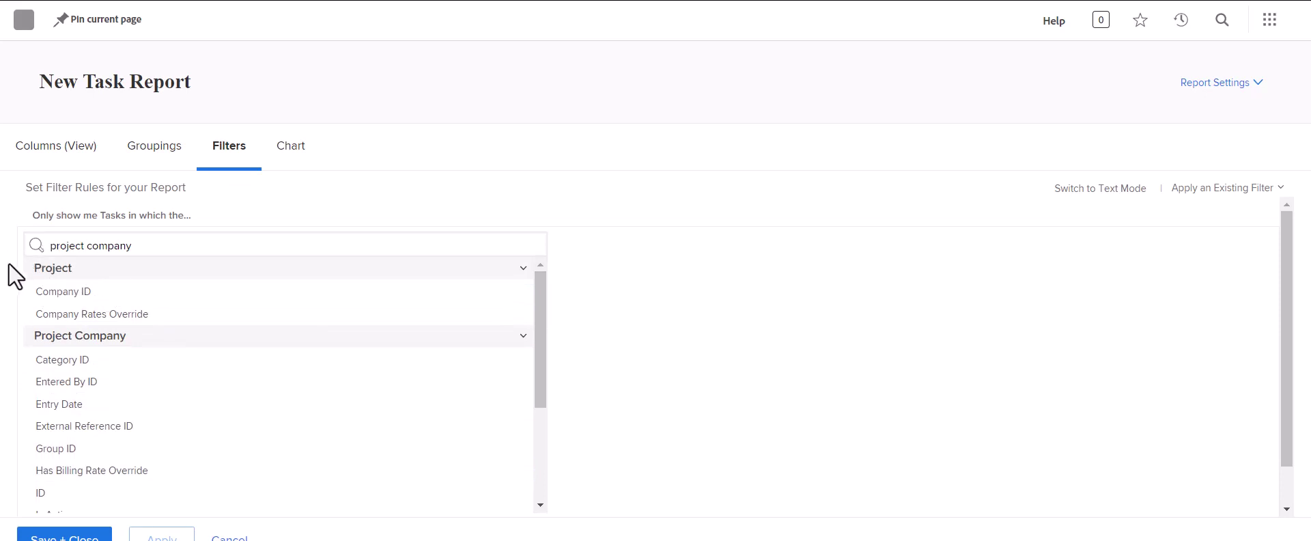
{"action": "left_click", "coordinate": [96, 292]}
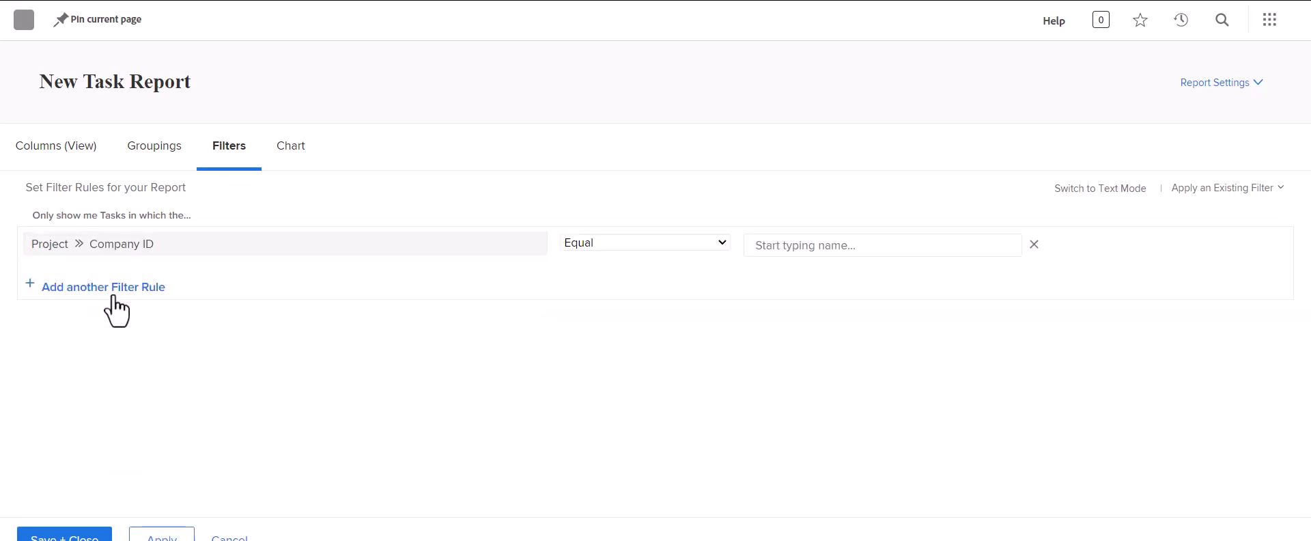
Set the Project Company ID rule to Equal 123 Corporation
{"action": "left_click", "coordinate": [623, 243]}
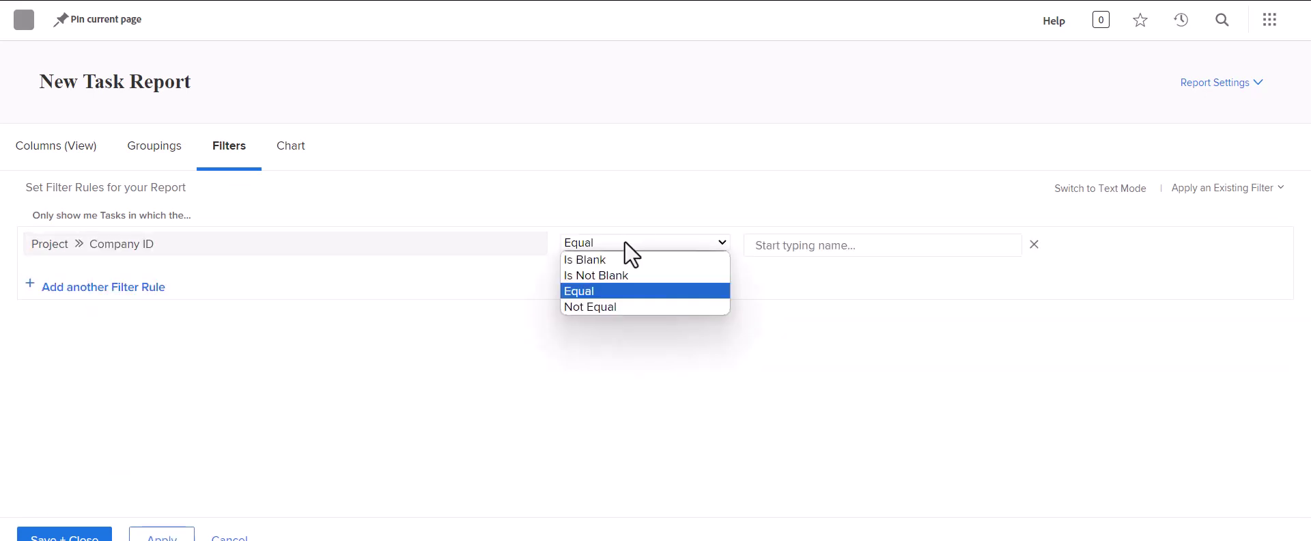
{"action": "left_click", "coordinate": [663, 294]}
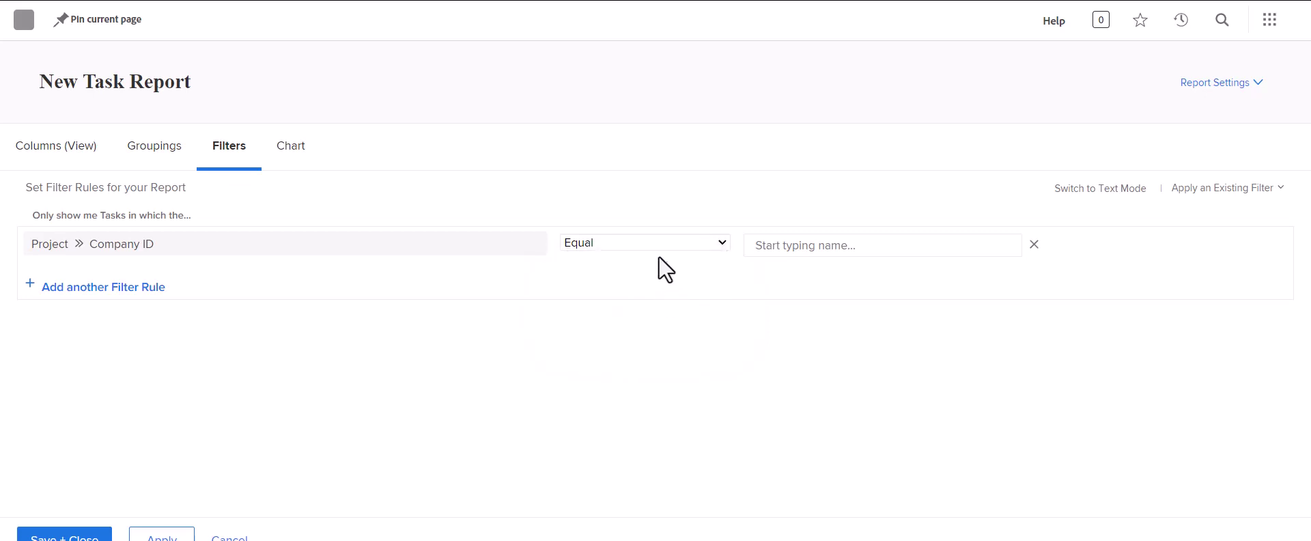
{"action": "left_click", "coordinate": [785, 246]}
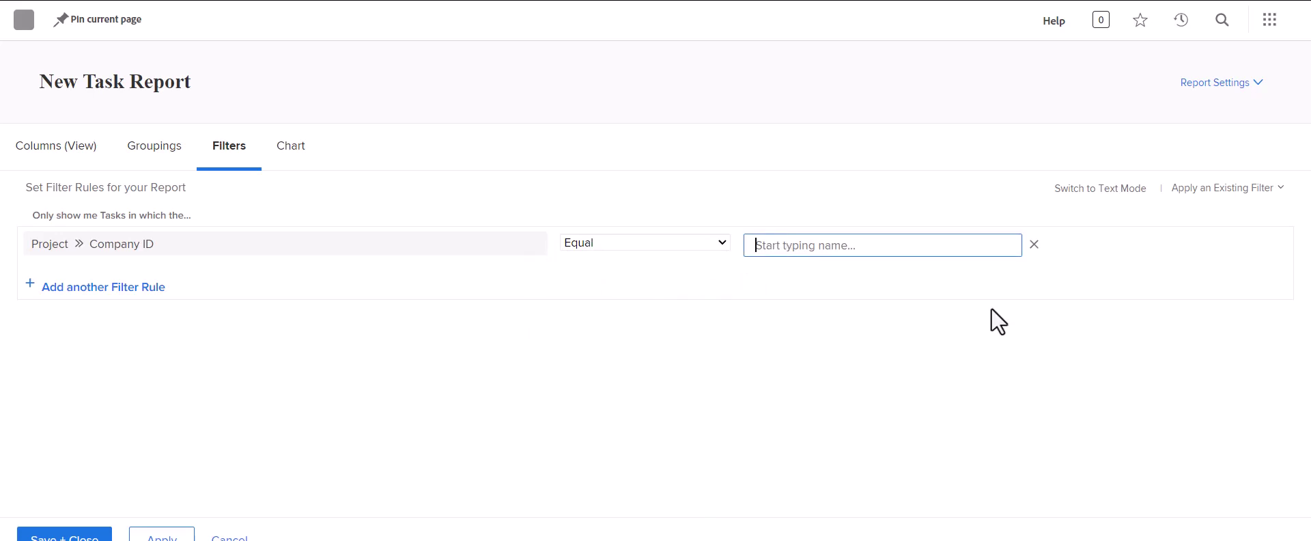
{"action": "type", "text": "12"}
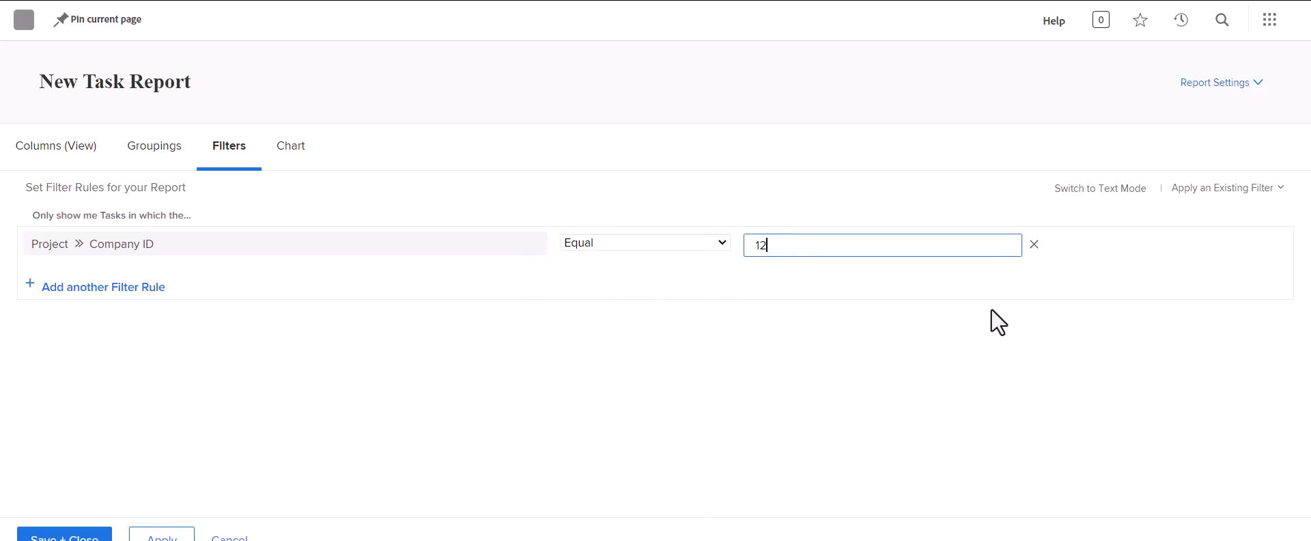
{"action": "type", "text": "3 co"}
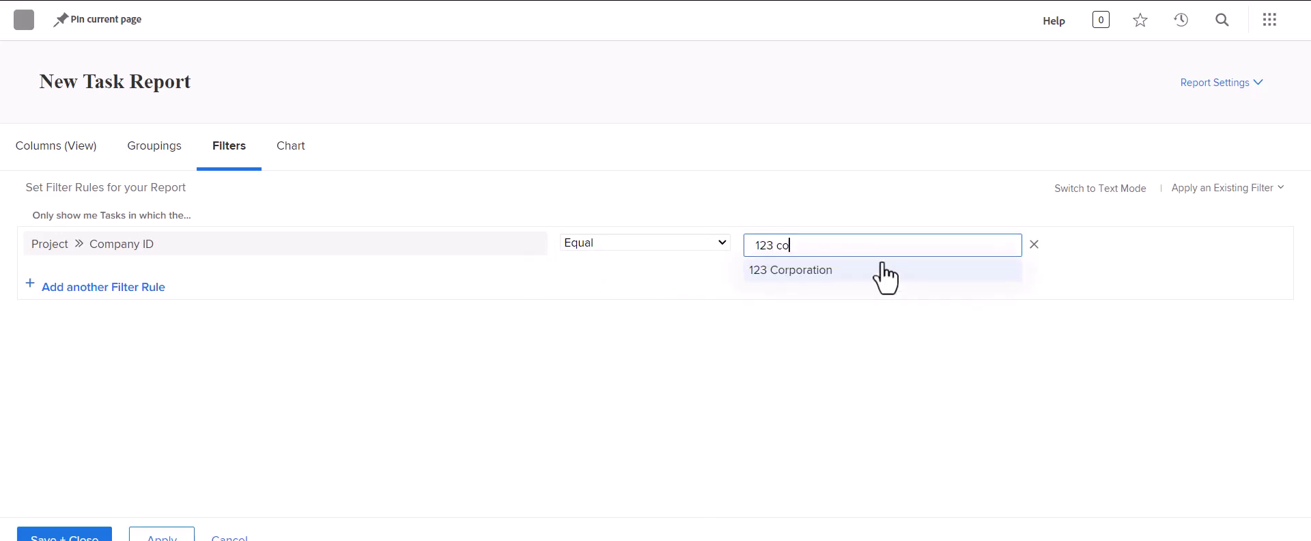
{"action": "left_click", "coordinate": [864, 272]}
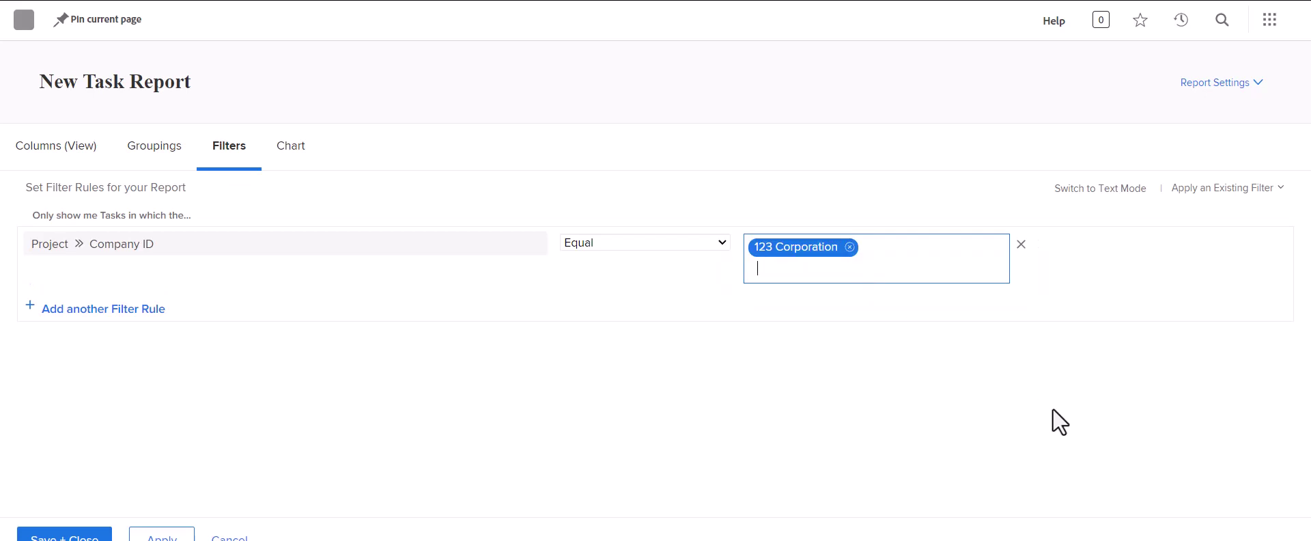
{"action": "left_click", "coordinate": [756, 340]}
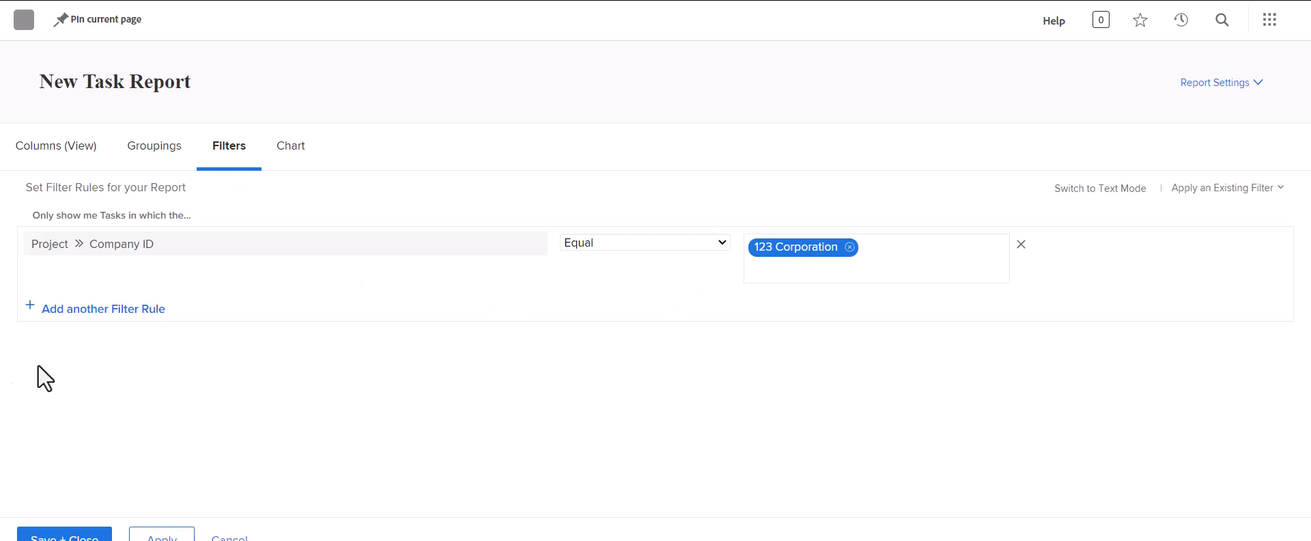
Add an AND filter rule by searching for "Project status" and choosing the Status field under Project
{"action": "left_click", "coordinate": [95, 310]}
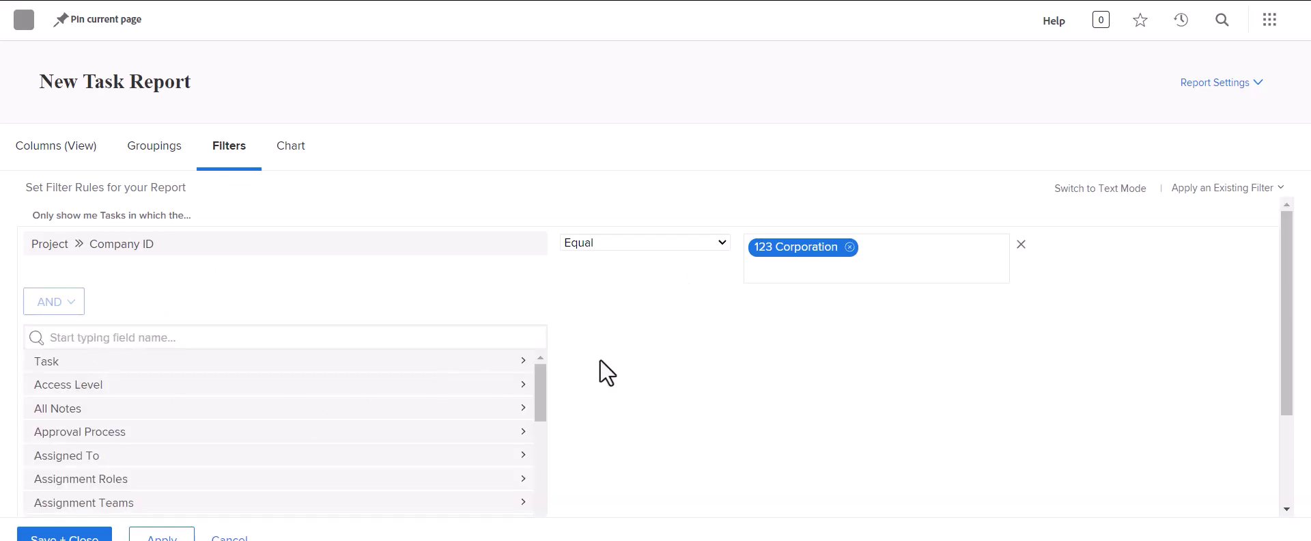
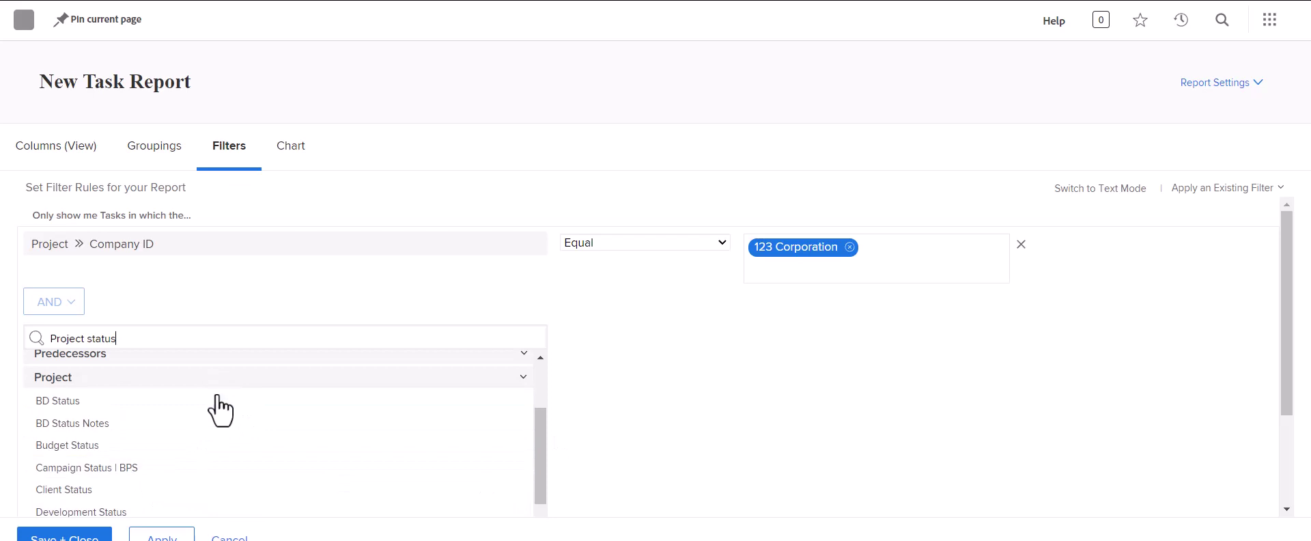
{"action": "scroll", "coordinate": [378, 428], "scroll_direction": "down", "scroll_amount": 1}
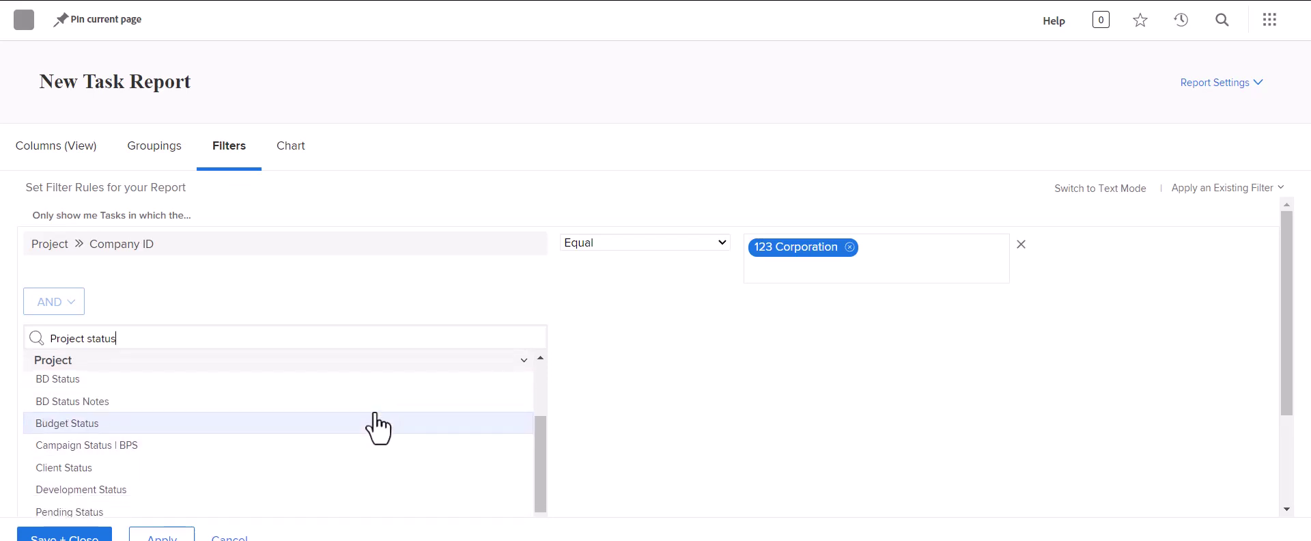
{"action": "scroll", "coordinate": [417, 452], "scroll_direction": "down", "scroll_amount": 2}
{"action": "scroll", "coordinate": [419, 457], "scroll_direction": "down", "scroll_amount": 2}
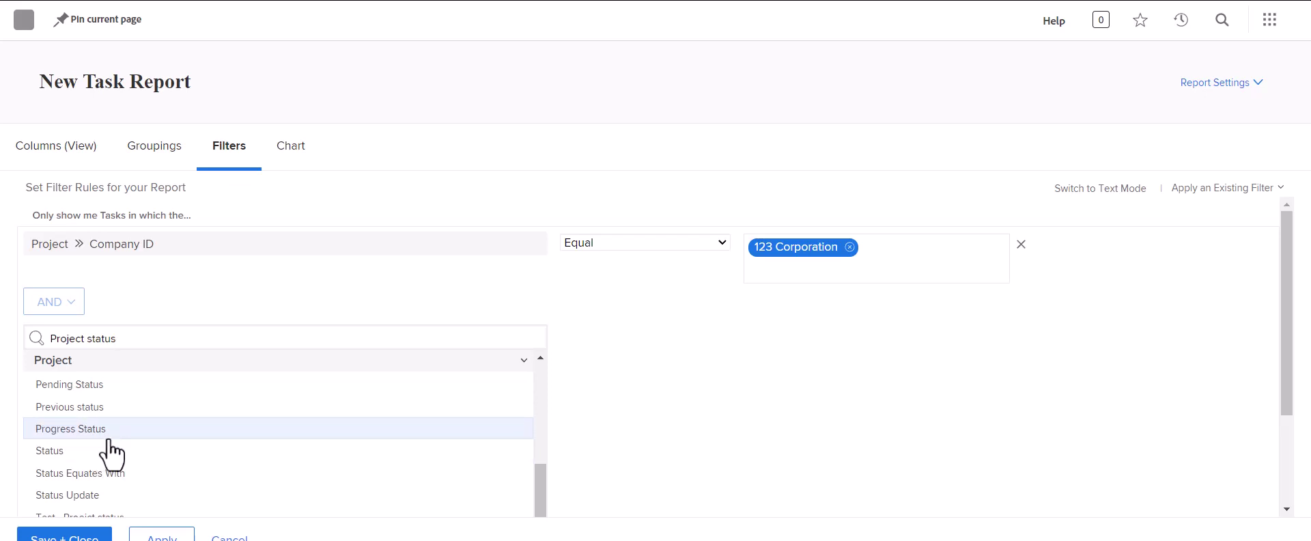
{"action": "left_click", "coordinate": [60, 450]}
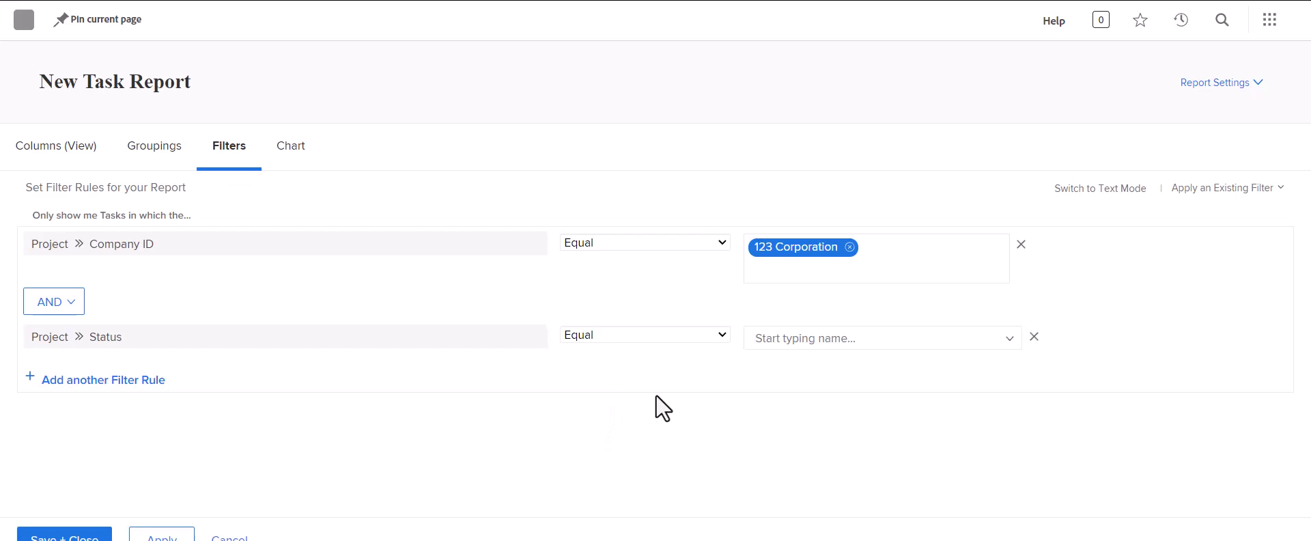
Review the operators and the full list of status values available for the Project Status rule
{"action": "left_click", "coordinate": [647, 338]}
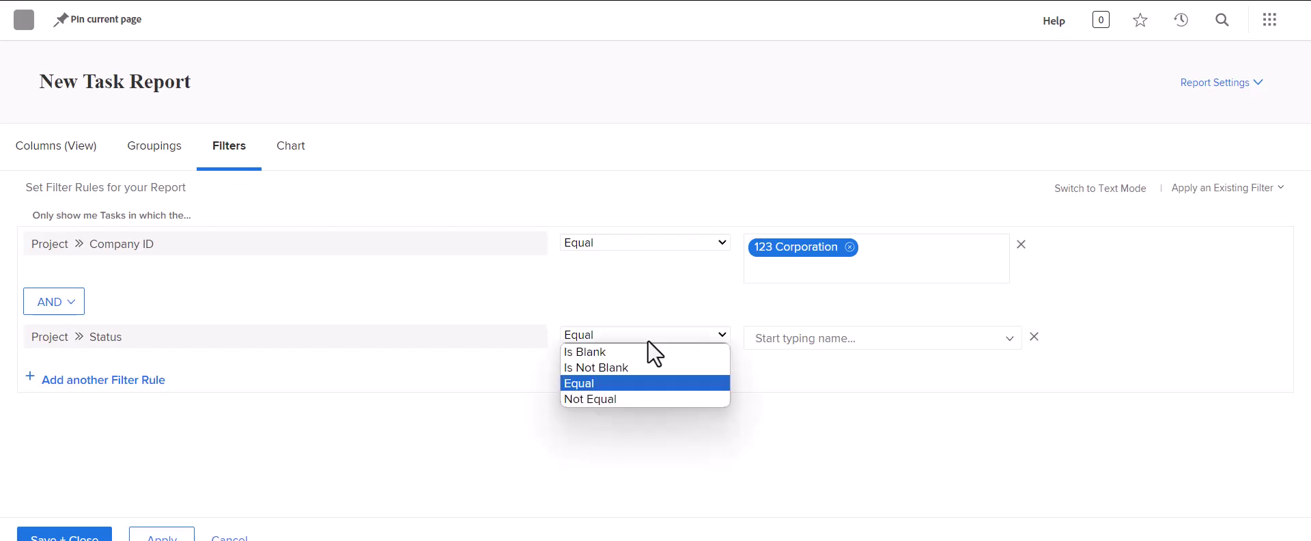
{"action": "left_click", "coordinate": [713, 382]}
{"action": "left_click", "coordinate": [815, 338]}
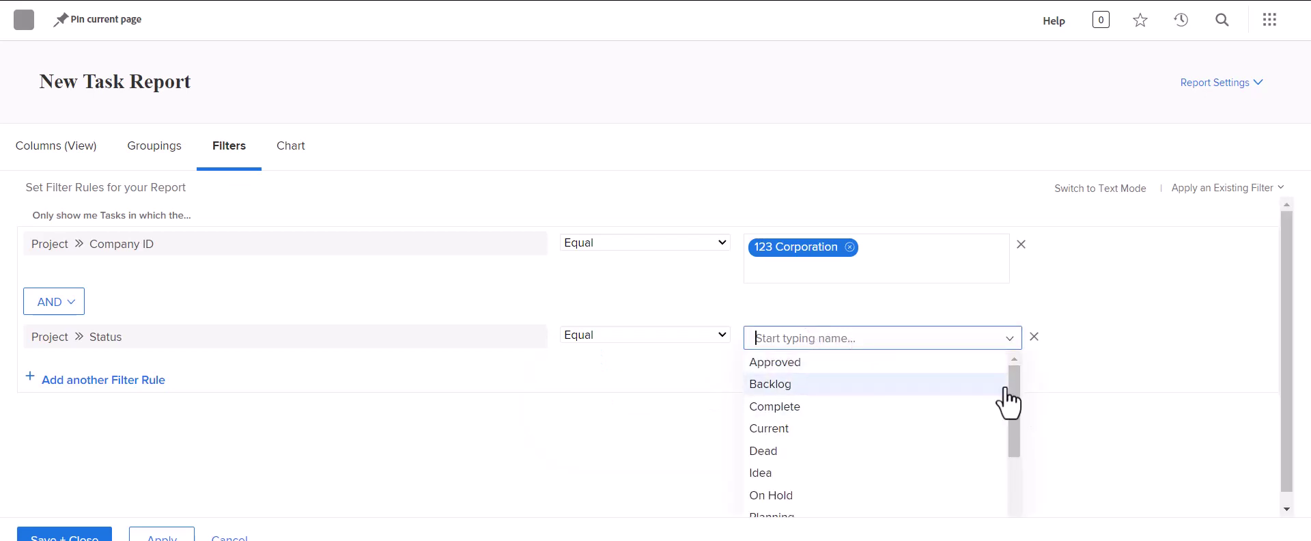
{"action": "left_click_drag", "start_coordinate": [1009, 384], "coordinate": [1018, 463]}
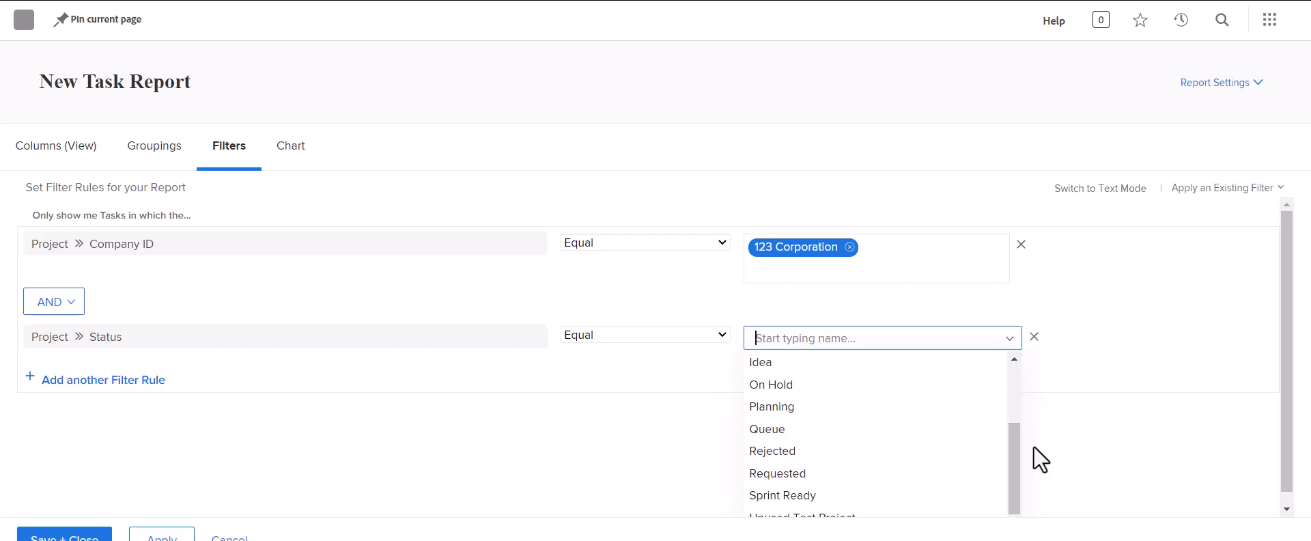
{"action": "scroll", "coordinate": [1052, 434], "scroll_direction": "down", "scroll_amount": 1}
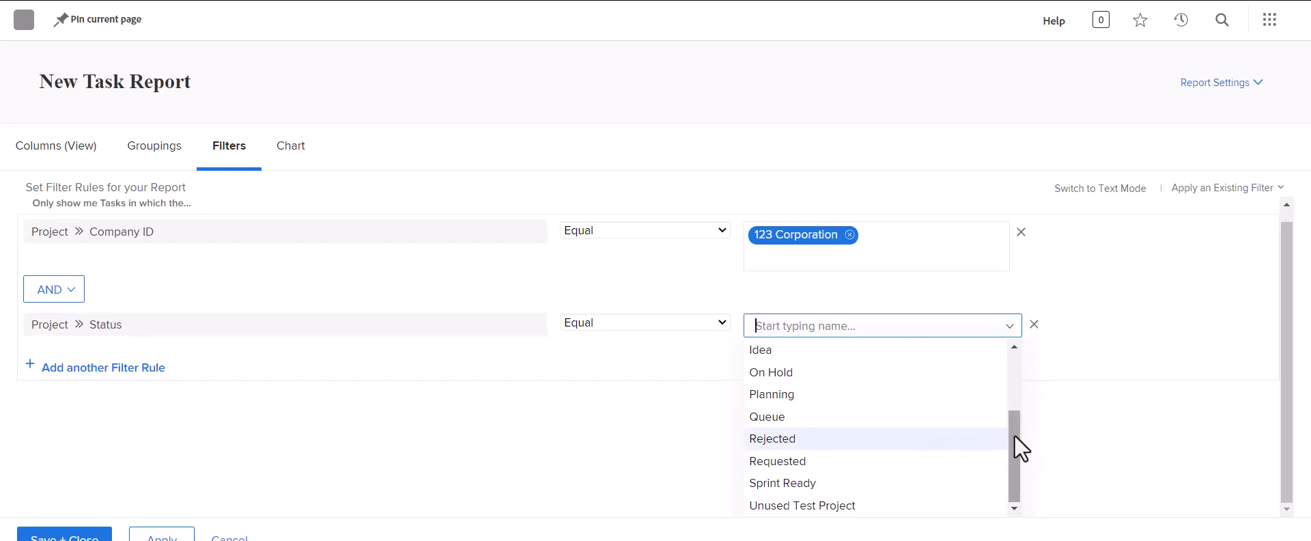
{"action": "left_click_drag", "start_coordinate": [1018, 433], "coordinate": [1018, 342]}
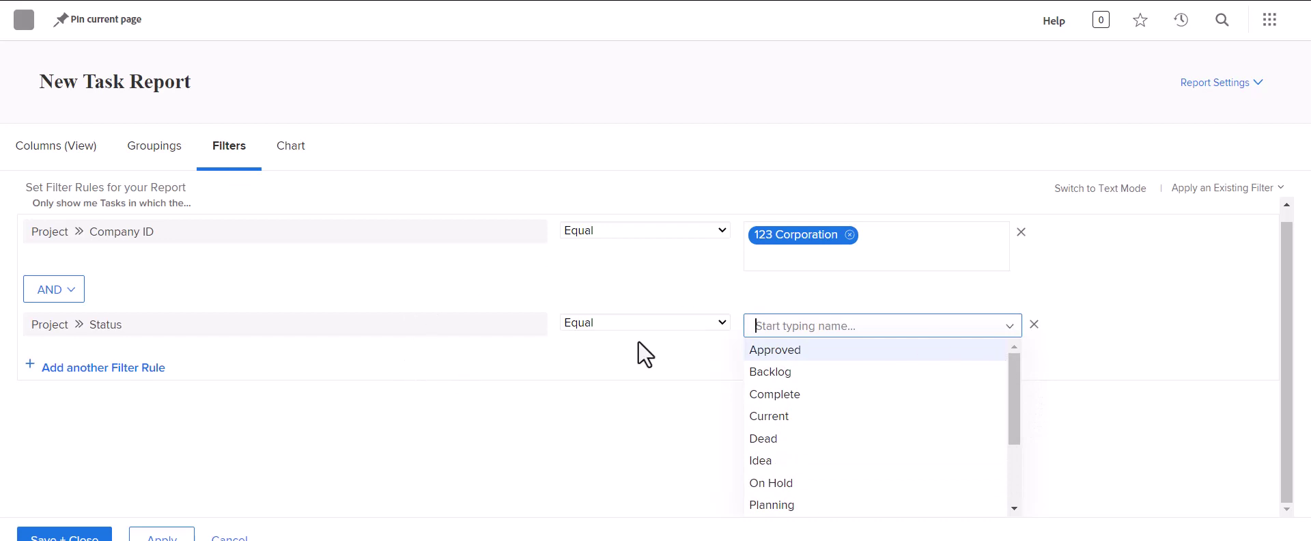
Set the Project Status rule to Not Equal Complete, Dead and On Hold
{"action": "left_click", "coordinate": [654, 325]}
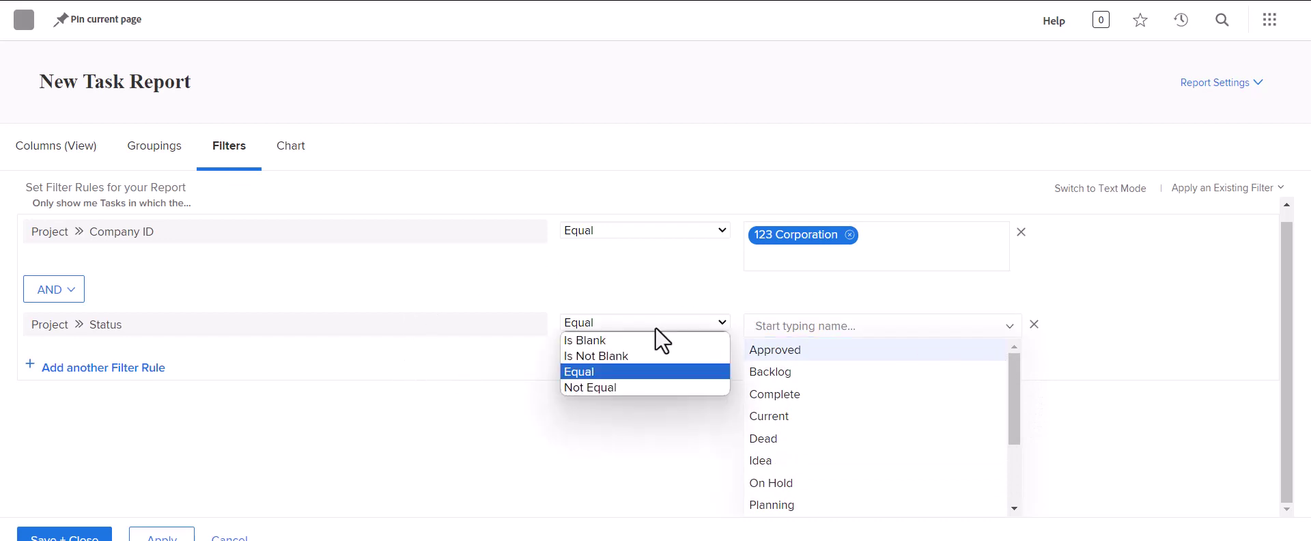
{"action": "left_click", "coordinate": [663, 399]}
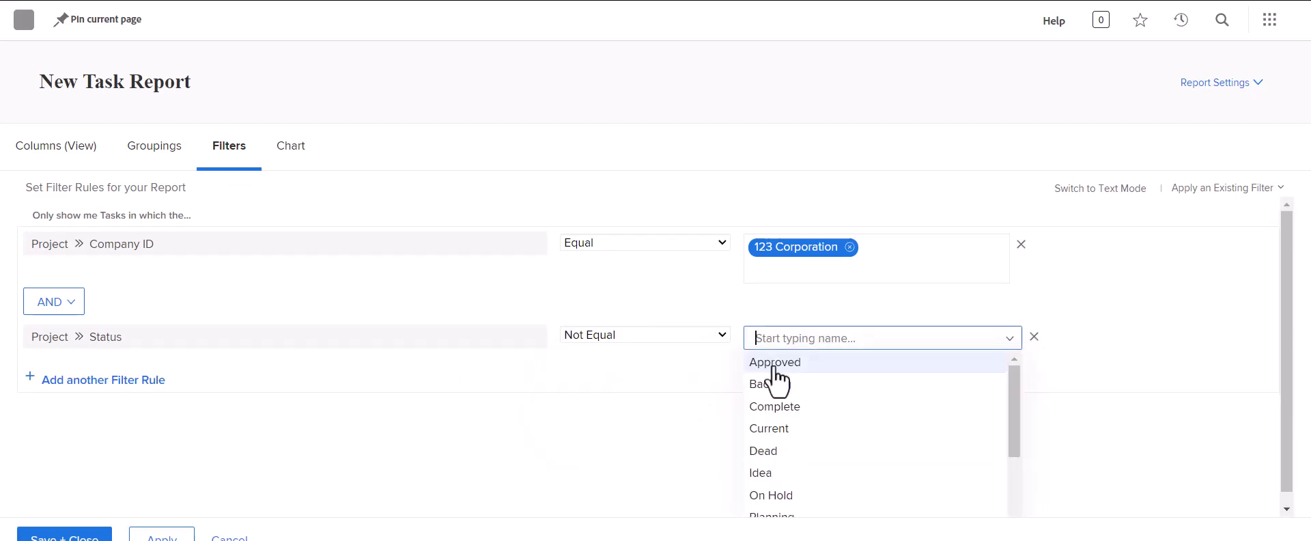
{"action": "left_click", "coordinate": [904, 408]}
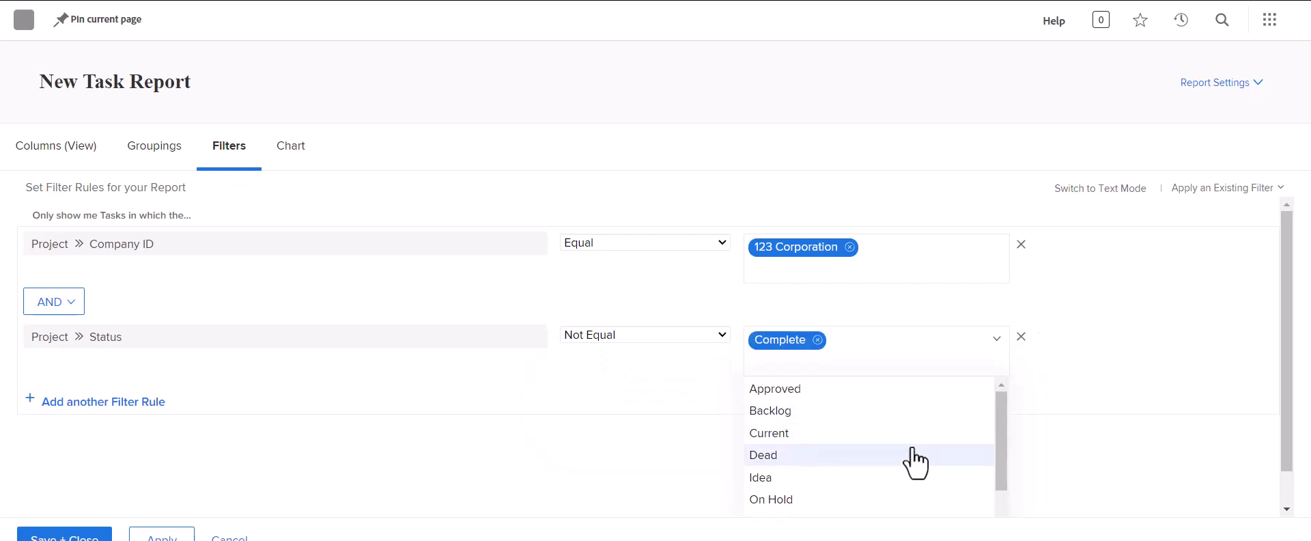
{"action": "left_click", "coordinate": [913, 454]}
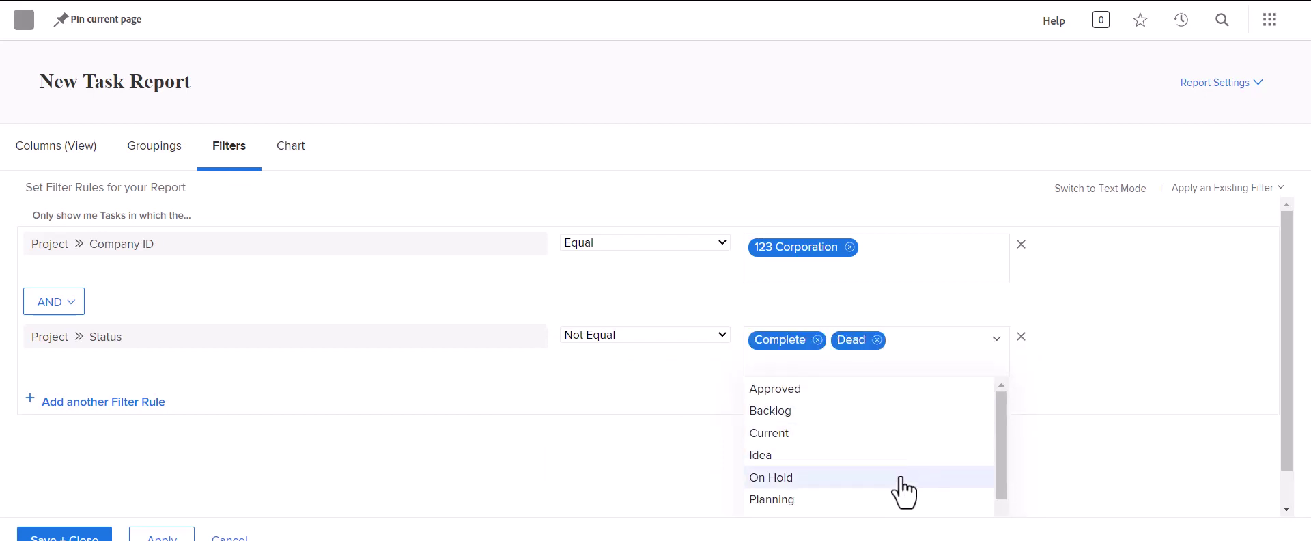
{"action": "left_click", "coordinate": [905, 477]}
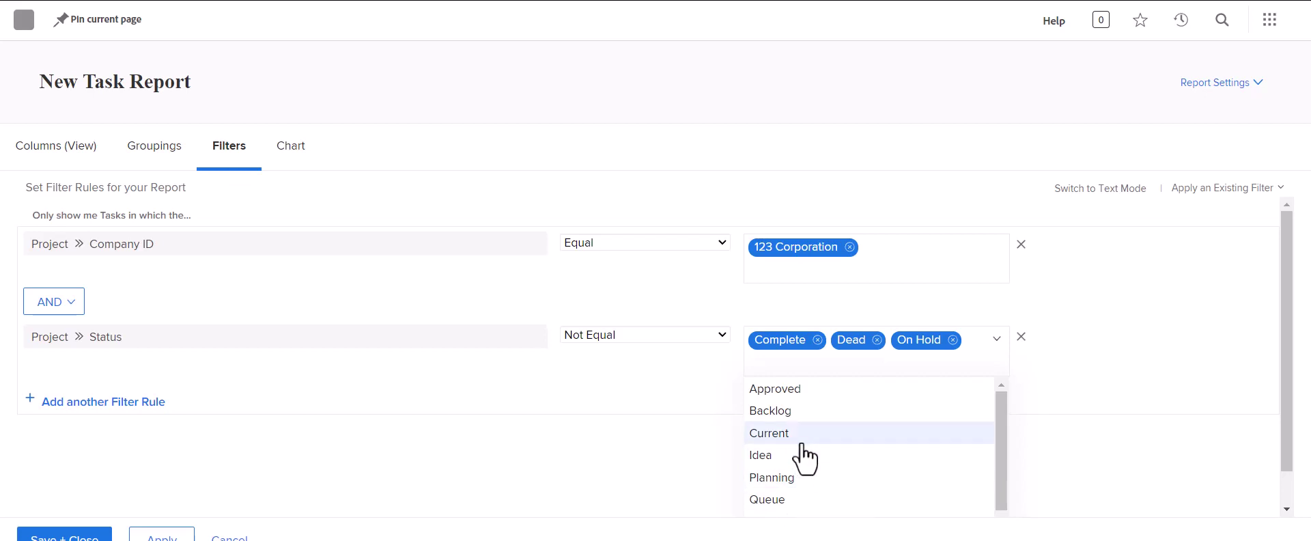
{"action": "scroll", "coordinate": [989, 453], "scroll_direction": "down", "scroll_amount": 2}
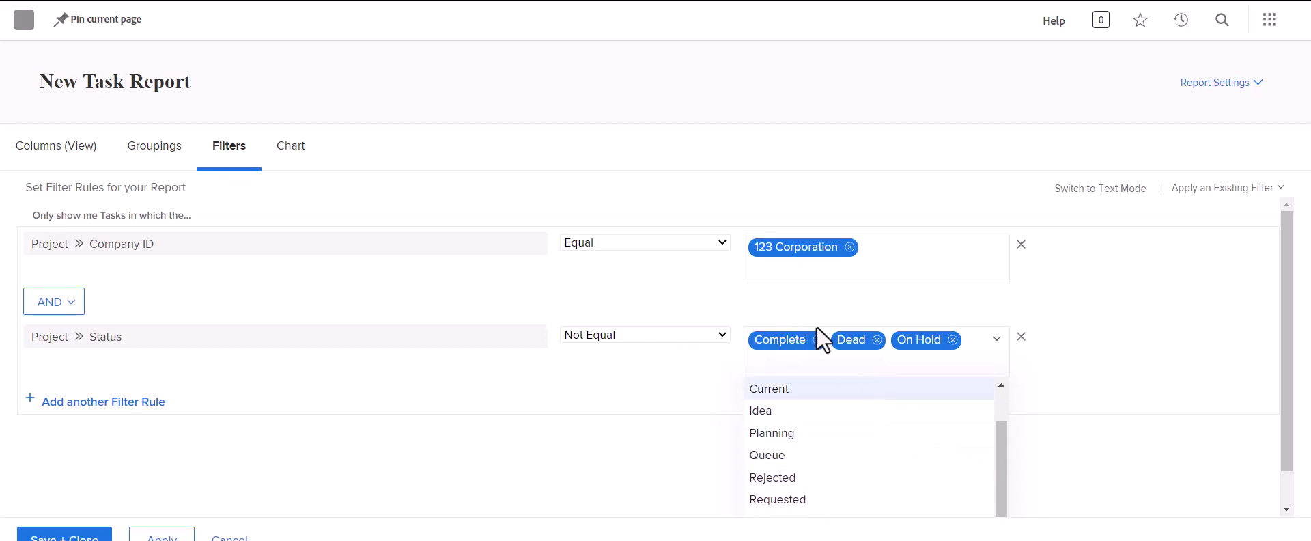
{"action": "scroll", "coordinate": [1028, 390], "scroll_direction": "down", "scroll_amount": 1}
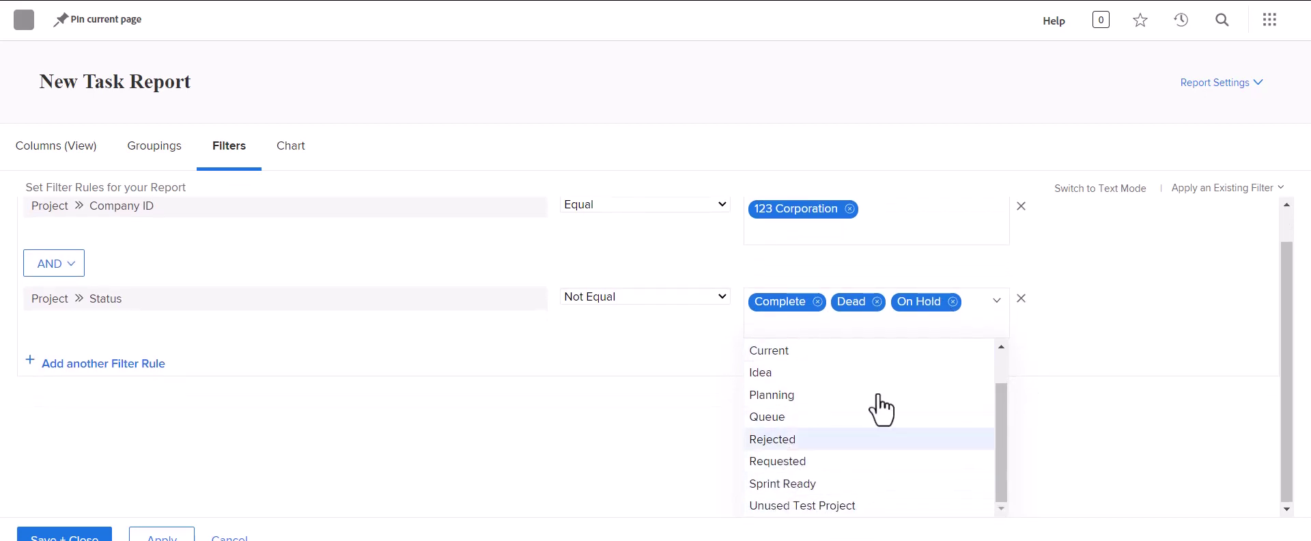
{"action": "scroll", "coordinate": [822, 382], "scroll_direction": "up", "scroll_amount": 2}
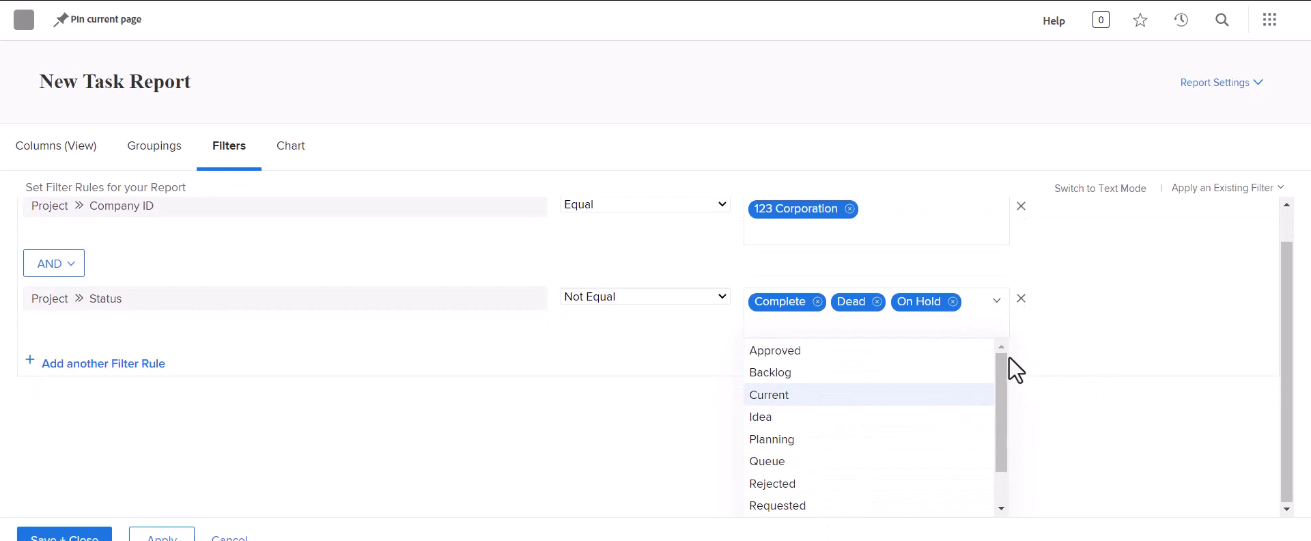
{"action": "left_click", "coordinate": [1083, 330]}
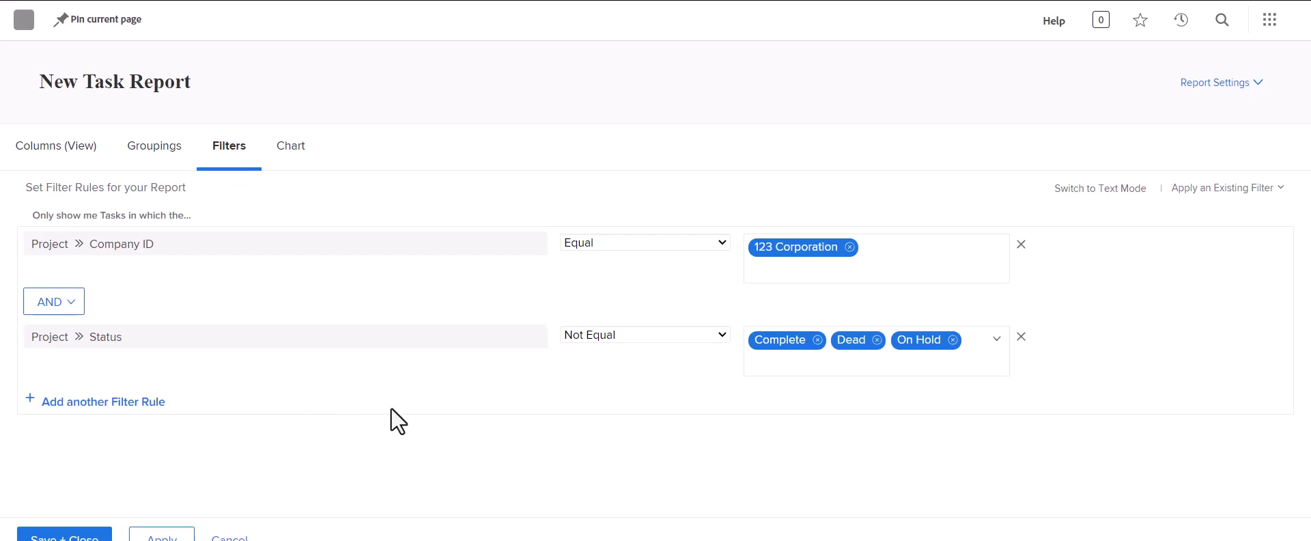
Add an AND filter rule by searching for "task status" and choosing the Status field under Task
{"action": "left_click", "coordinate": [133, 402]}
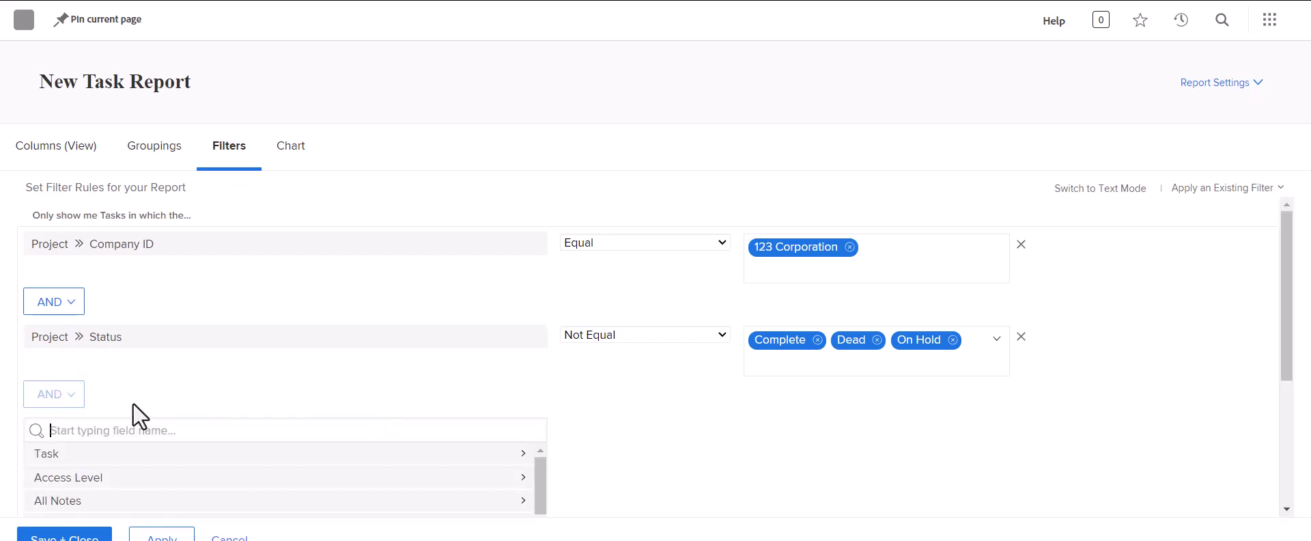
{"action": "scroll", "coordinate": [611, 447], "scroll_direction": "down", "scroll_amount": 2}
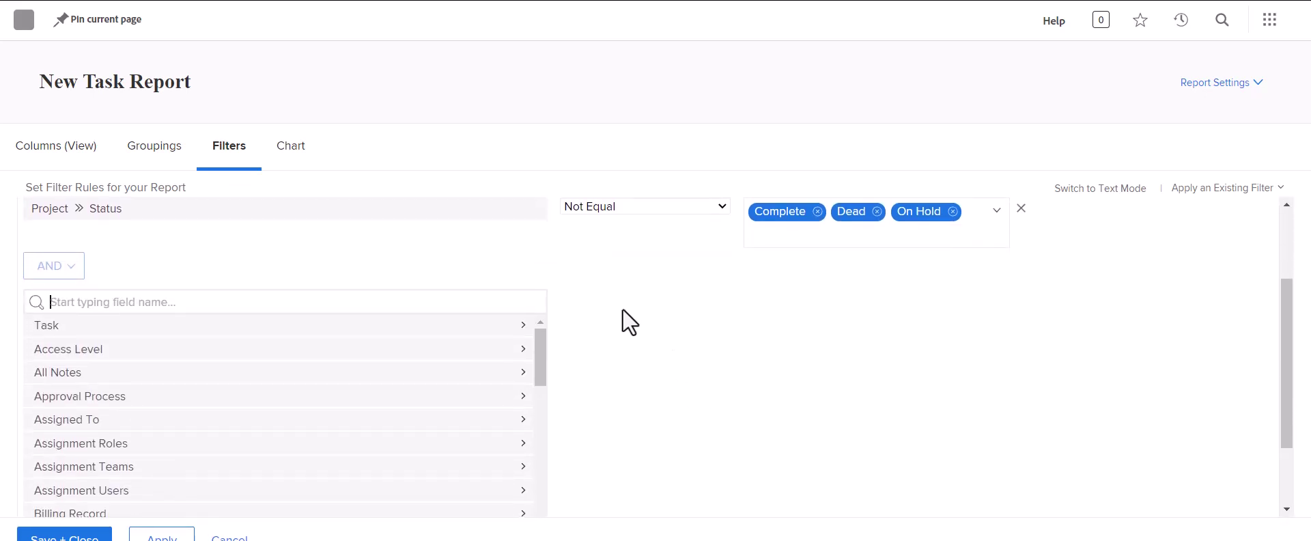
{"action": "scroll", "coordinate": [597, 352], "scroll_direction": "up", "scroll_amount": 1}
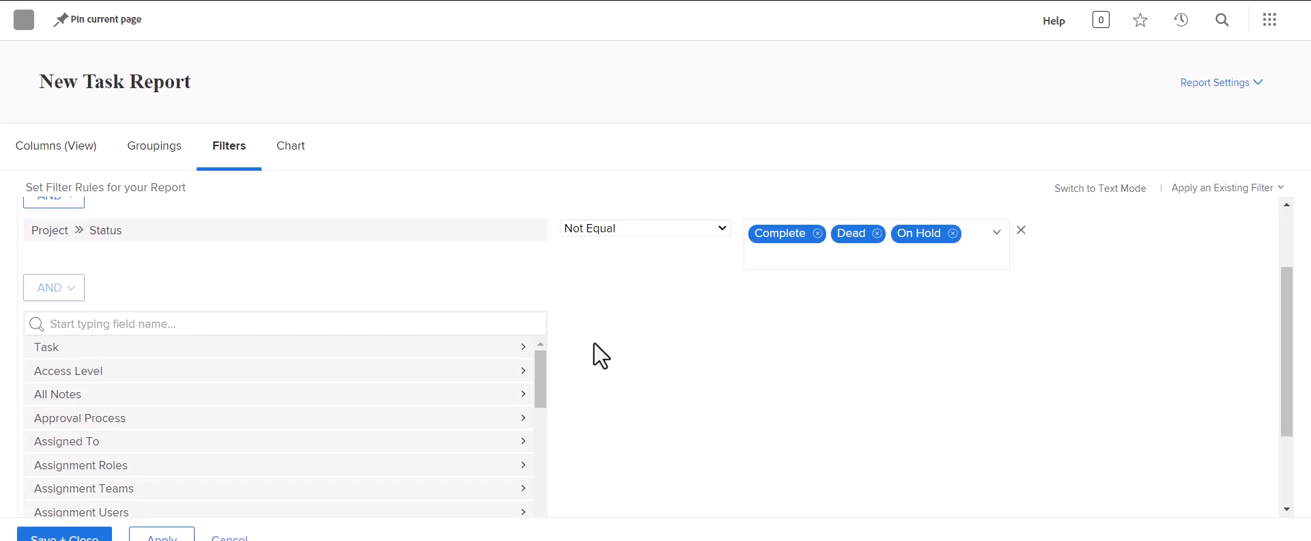
{"action": "type", "text": "task"}
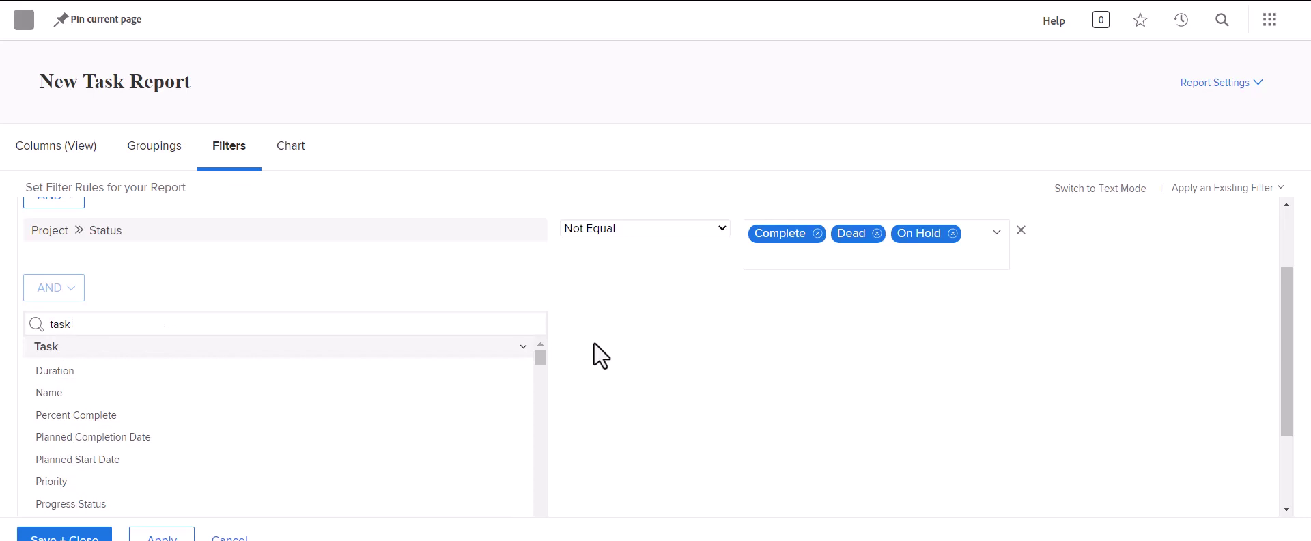
{"action": "type", "text": " statu"}
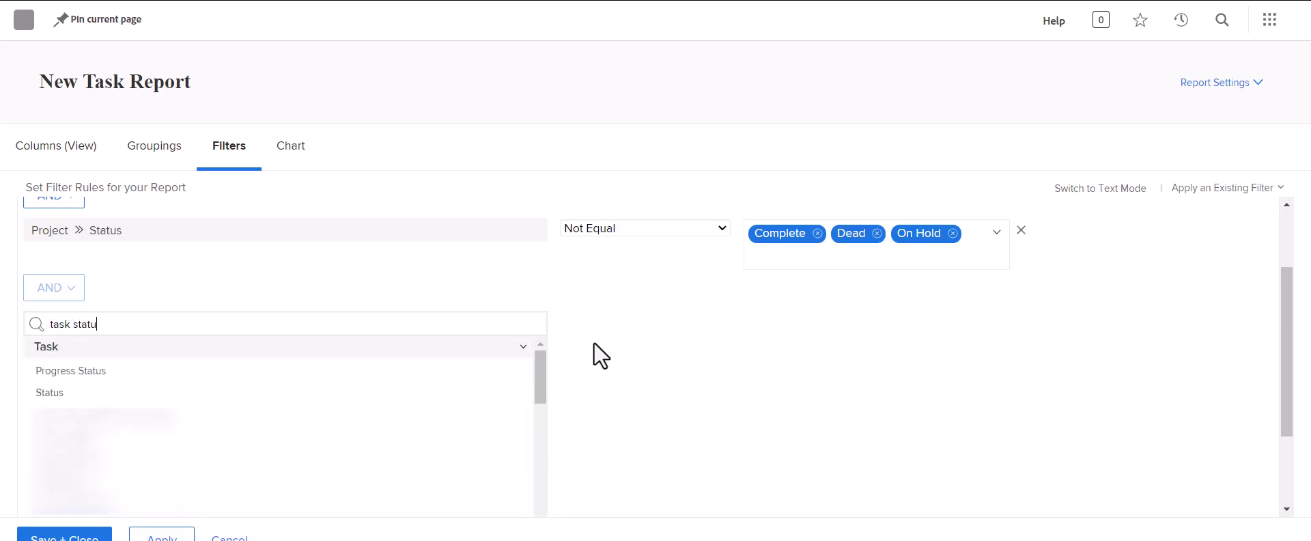
{"action": "type", "text": "s"}
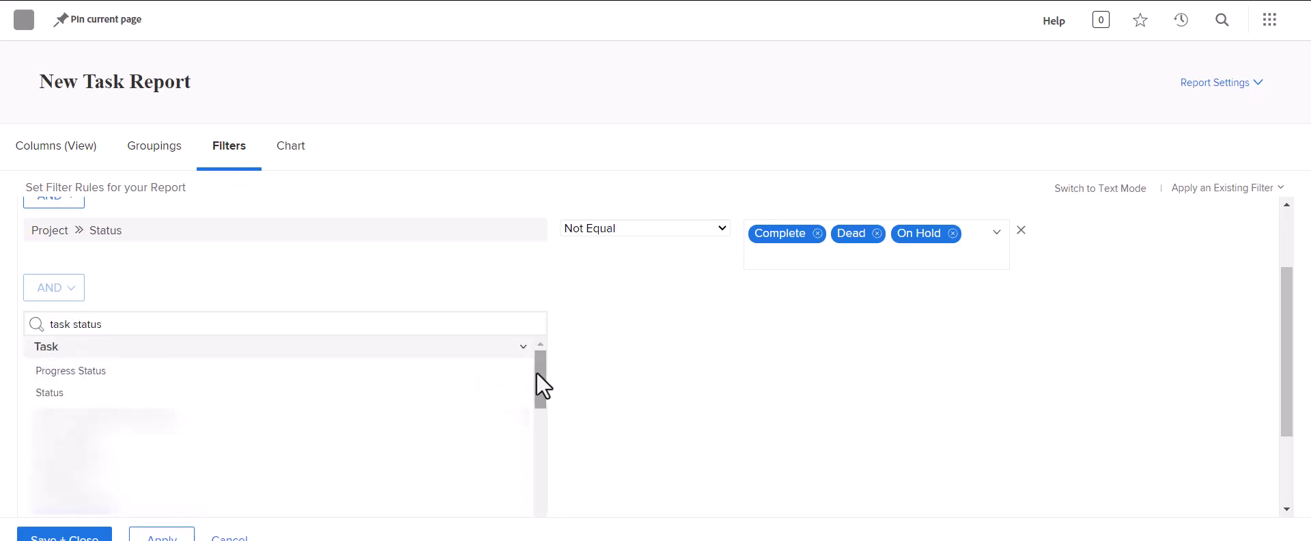
{"action": "mouse_move", "coordinate": [539, 370]}
{"action": "left_mouse_down"}
{"action": "mouse_move", "coordinate": [542, 467]}
{"action": "mouse_move", "coordinate": [550, 366]}
{"action": "left_mouse_up"}
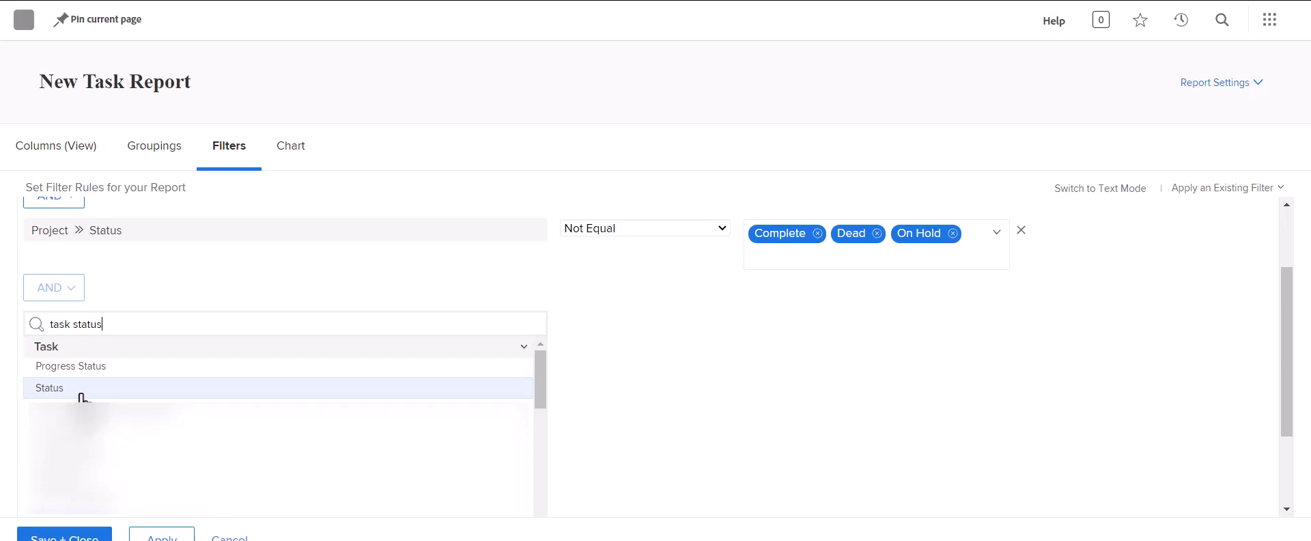
{"action": "left_click", "coordinate": [82, 388]}
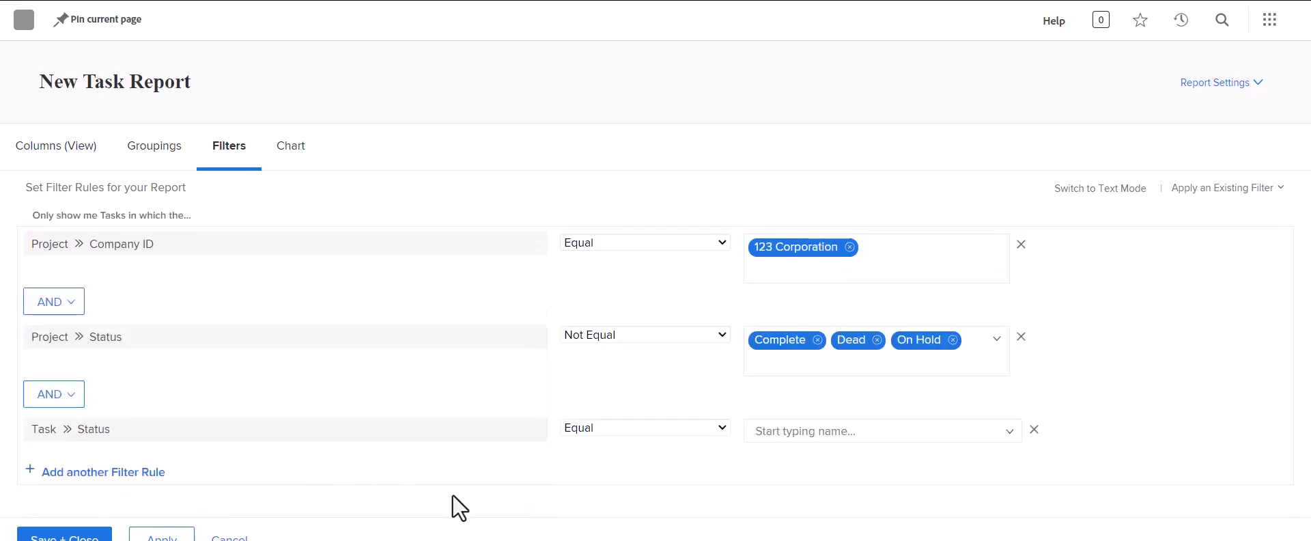
Set the Task Status rule to Not Equal Complete, Cancelled and No Longer Needed
{"action": "left_click", "coordinate": [711, 428]}
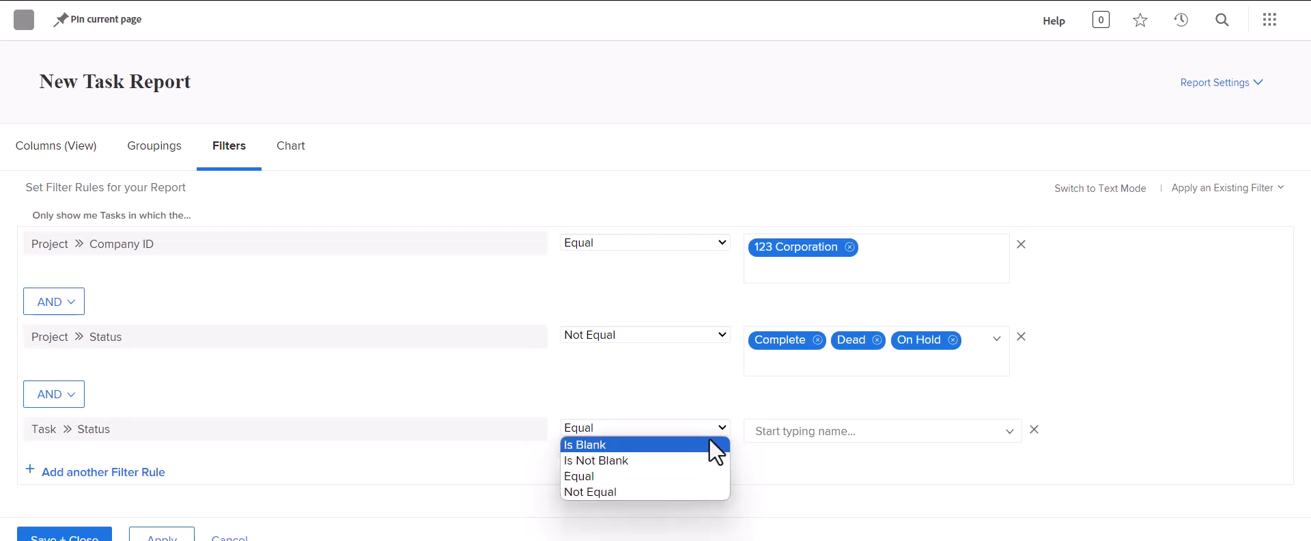
{"action": "left_click", "coordinate": [684, 490]}
{"action": "left_click", "coordinate": [854, 428]}
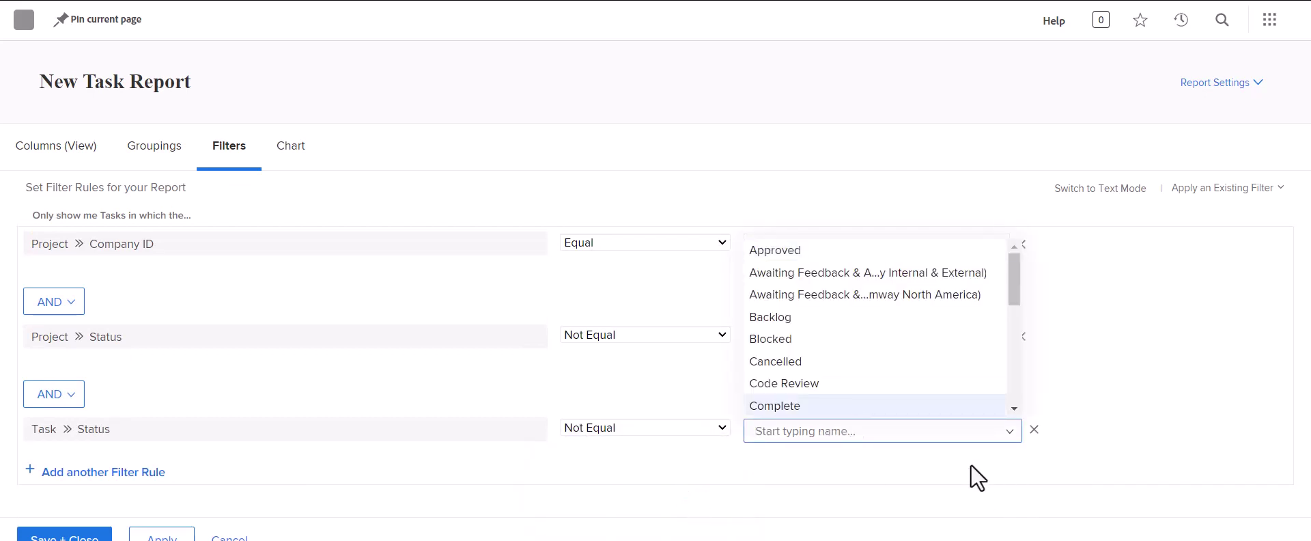
{"action": "left_click", "coordinate": [914, 407]}
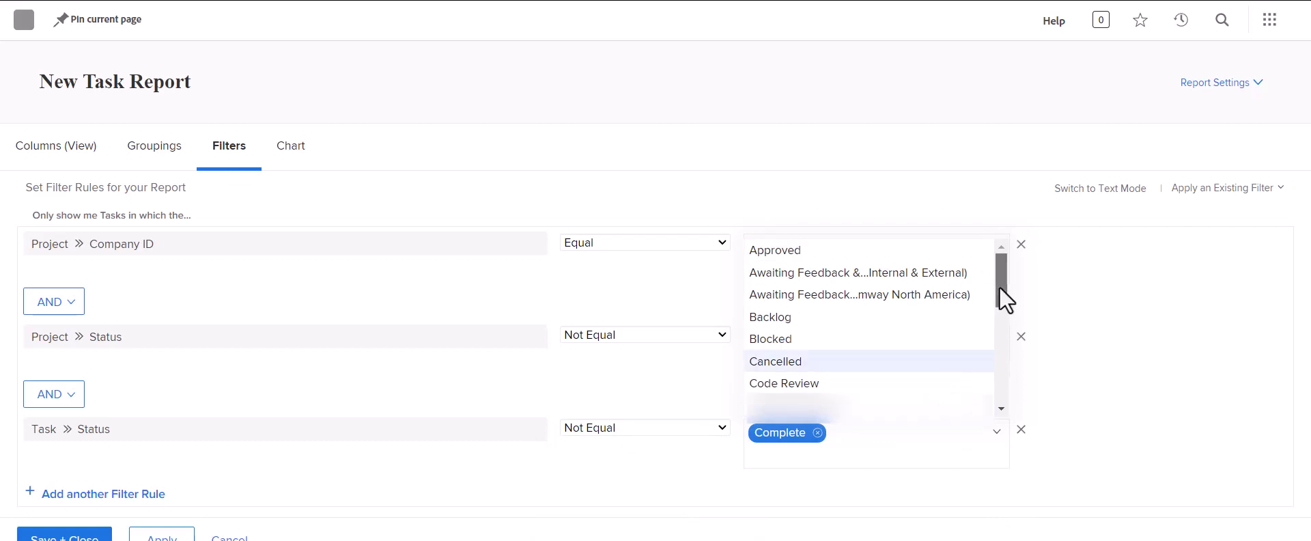
{"action": "mouse_move", "coordinate": [998, 285]}
{"action": "left_mouse_down"}
{"action": "mouse_move", "coordinate": [1006, 330]}
{"action": "mouse_move", "coordinate": [1002, 278]}
{"action": "left_mouse_up"}
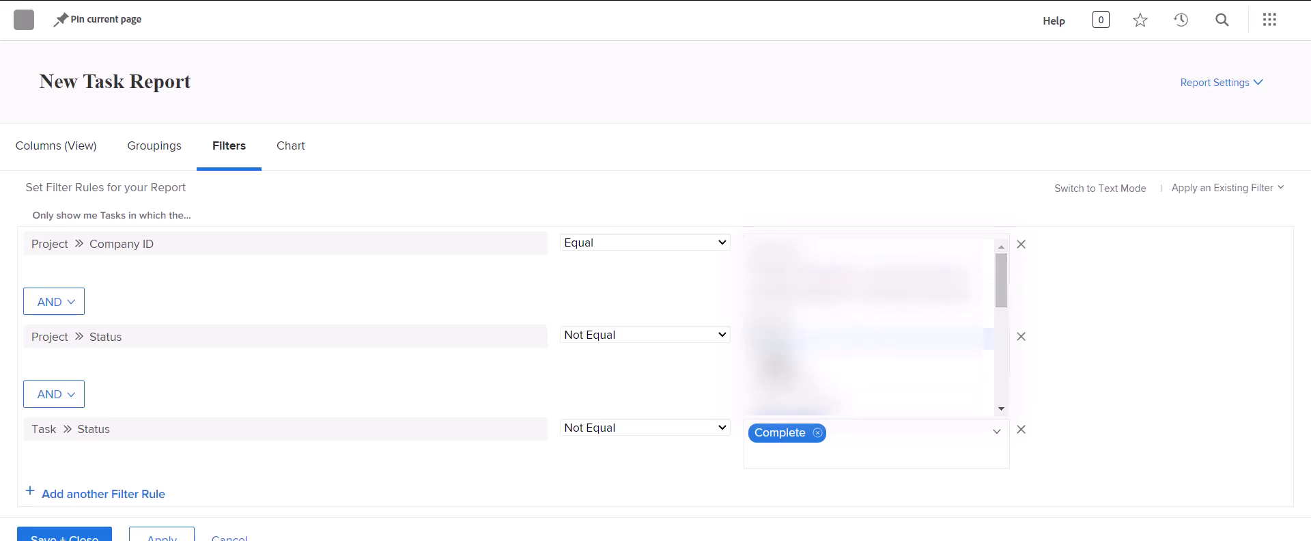
{"action": "left_click", "coordinate": [772, 362]}
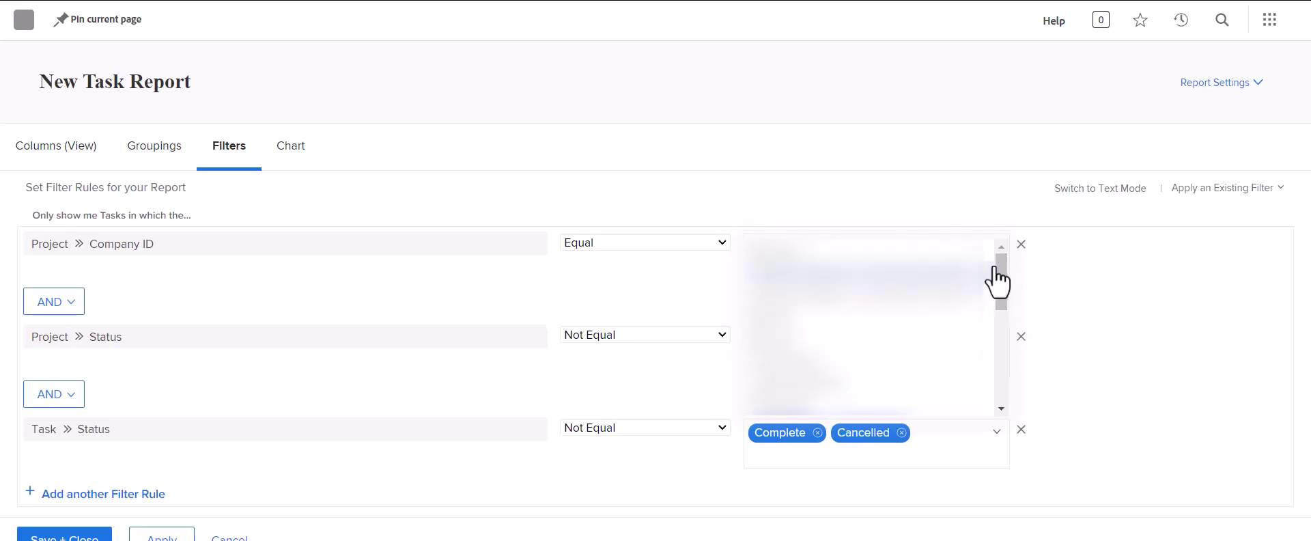
{"action": "left_click_drag", "start_coordinate": [1001, 265], "coordinate": [1030, 340]}
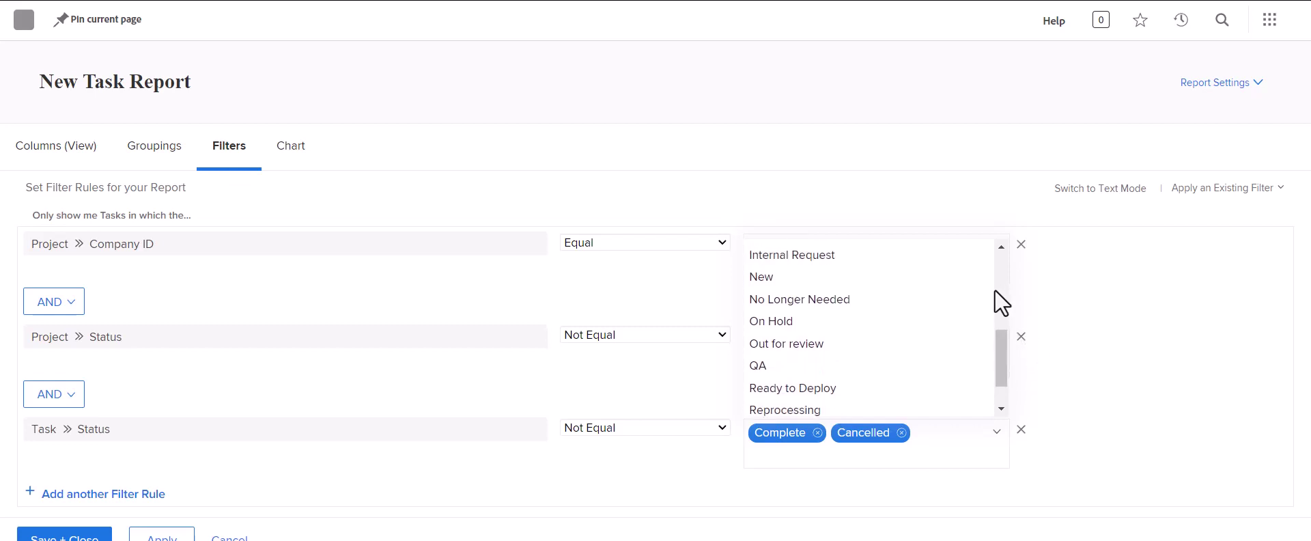
{"action": "left_click", "coordinate": [851, 300]}
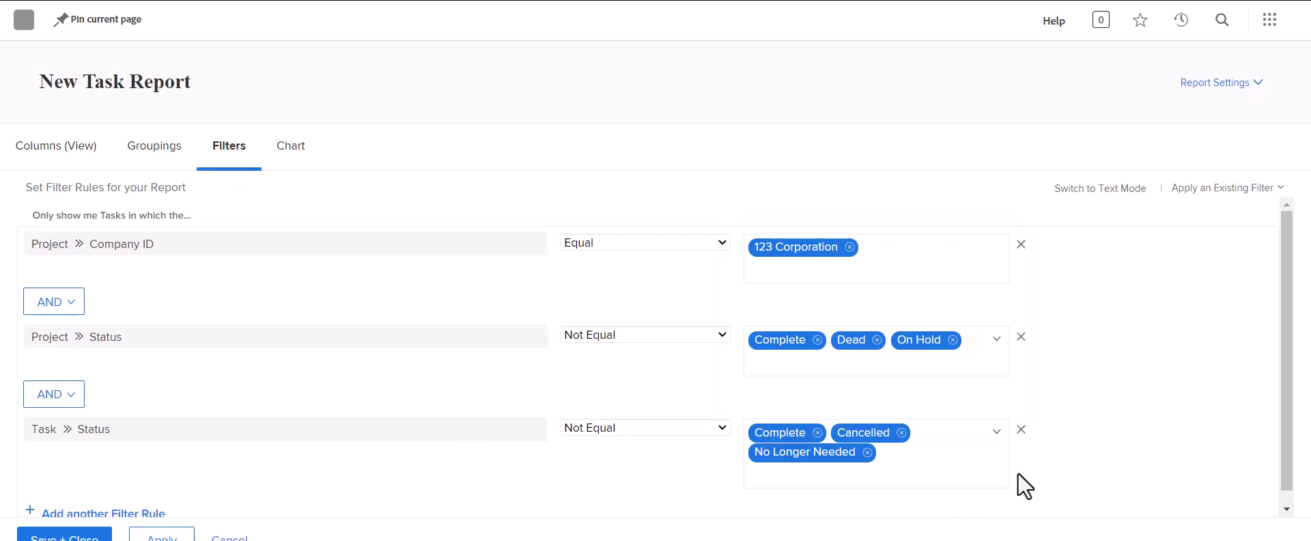
Add an AND filter rule by searching for "comple" and choosing the Percent Complete field under Task
{"action": "scroll", "coordinate": [838, 482], "scroll_direction": "down", "scroll_amount": 1}
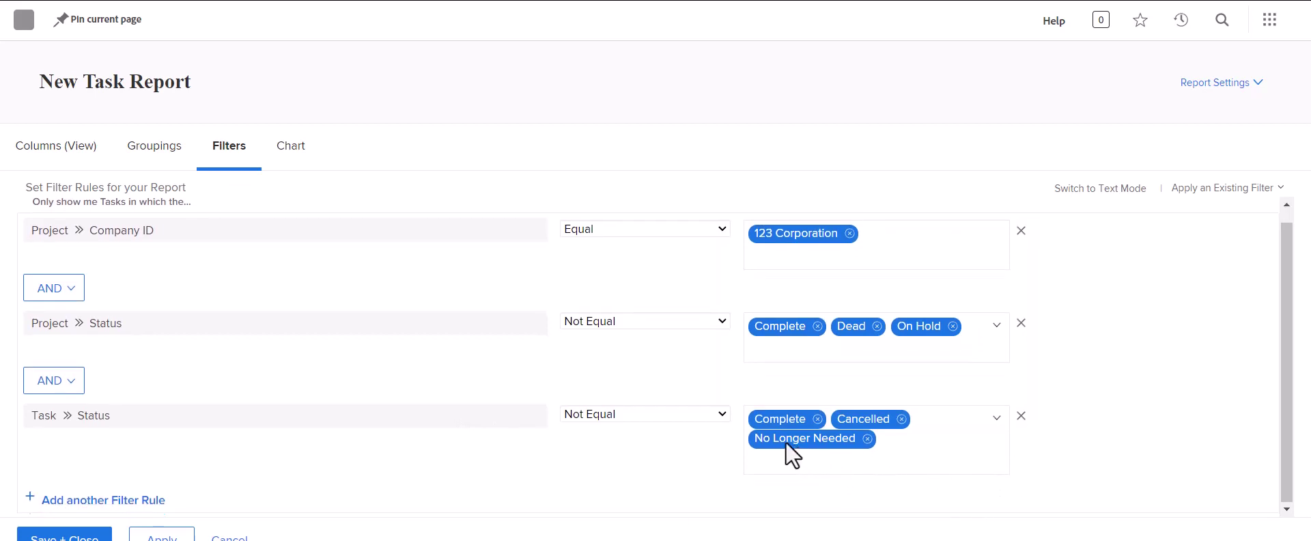
{"action": "left_click", "coordinate": [145, 509]}
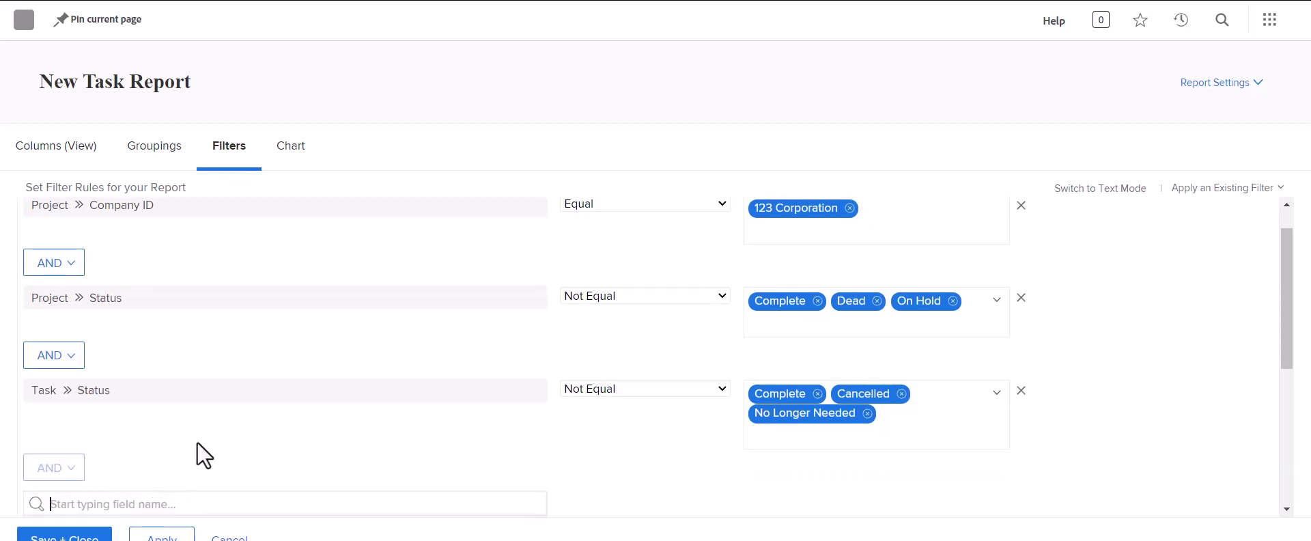
{"action": "type", "text": "comple"}
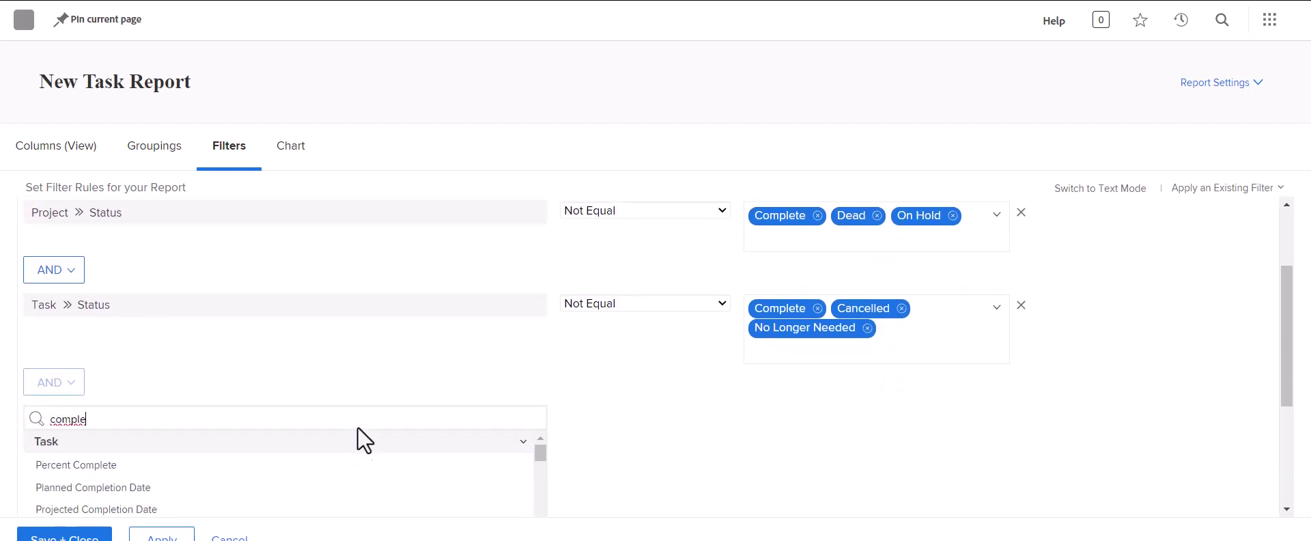
{"action": "scroll", "coordinate": [358, 429], "scroll_direction": "down", "scroll_amount": 2}
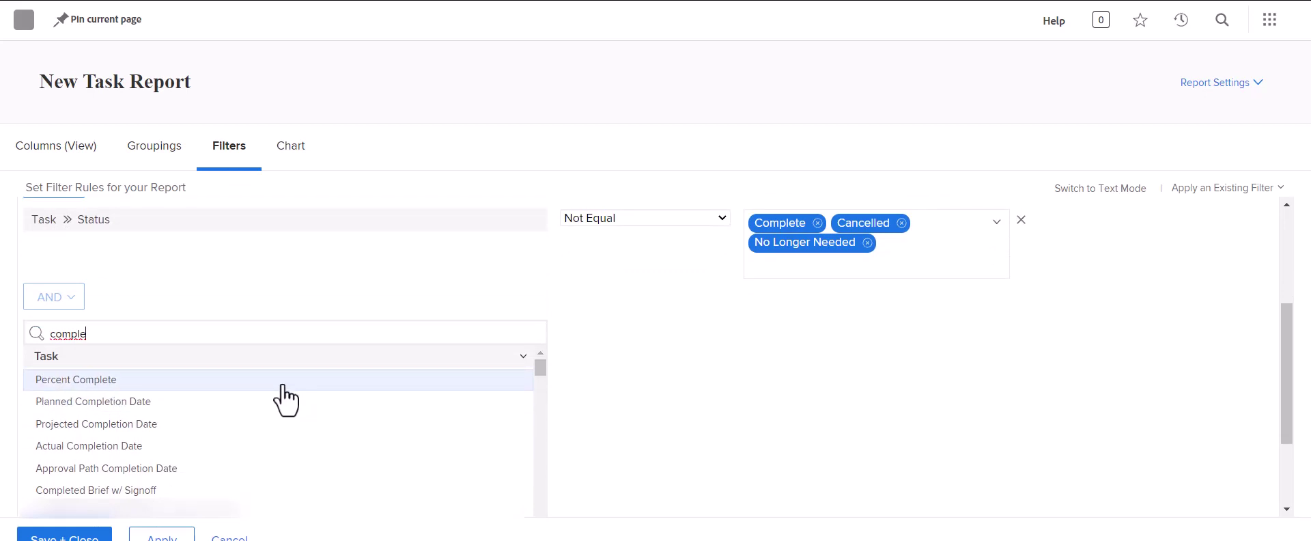
{"action": "scroll", "coordinate": [282, 386], "scroll_direction": "up", "scroll_amount": 1}
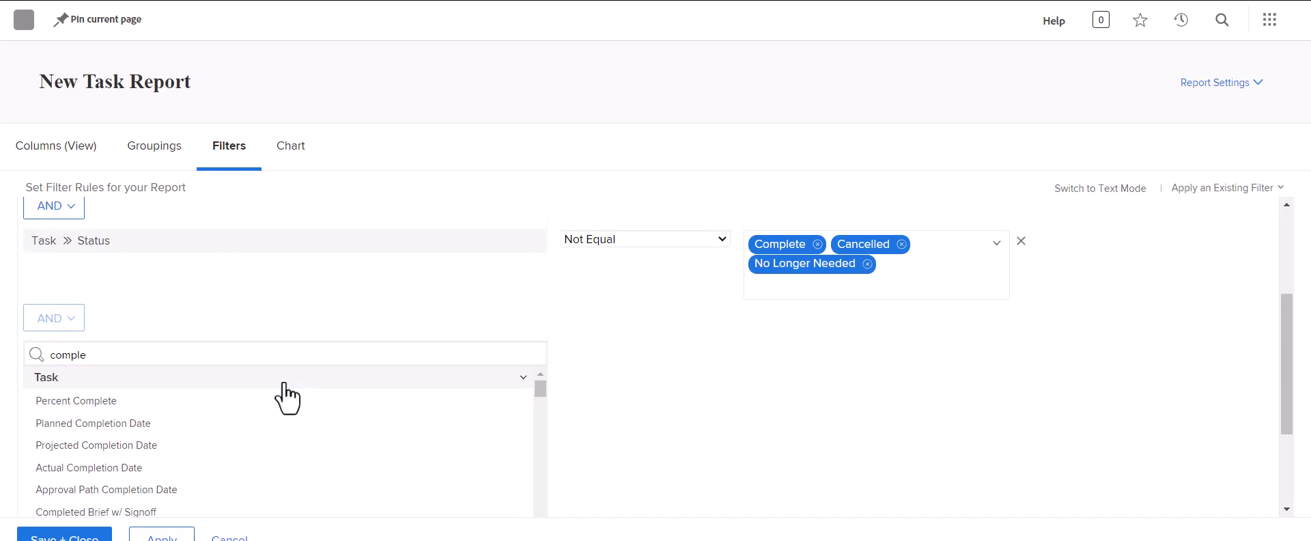
{"action": "left_click", "coordinate": [282, 401]}
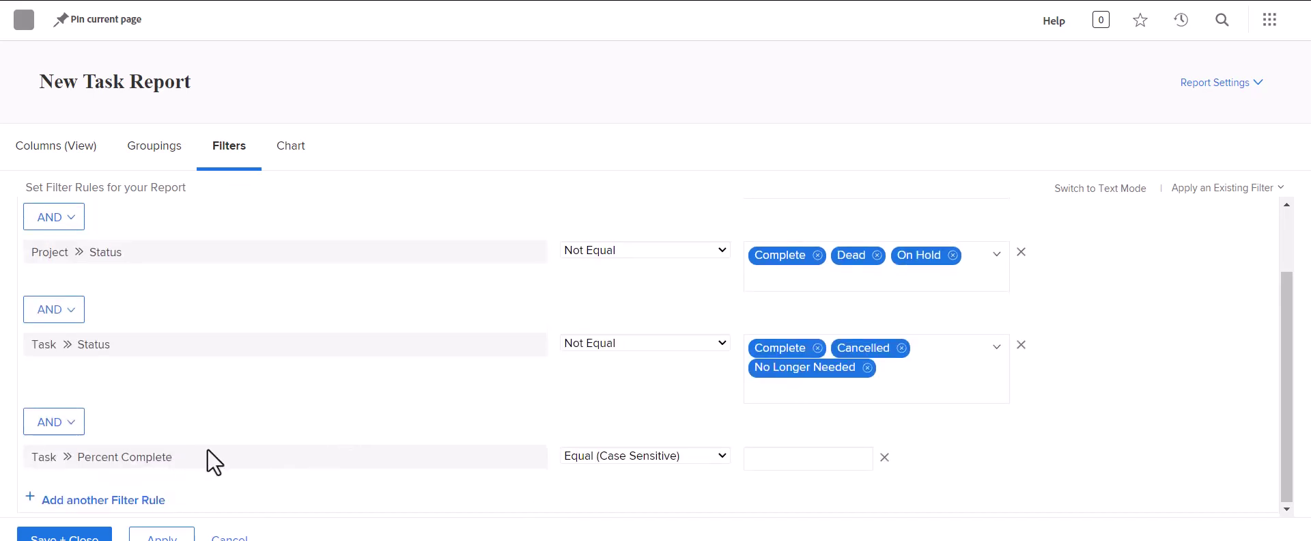
Set the Task Percent Complete rule to Less Than 100
{"action": "left_click", "coordinate": [634, 458]}
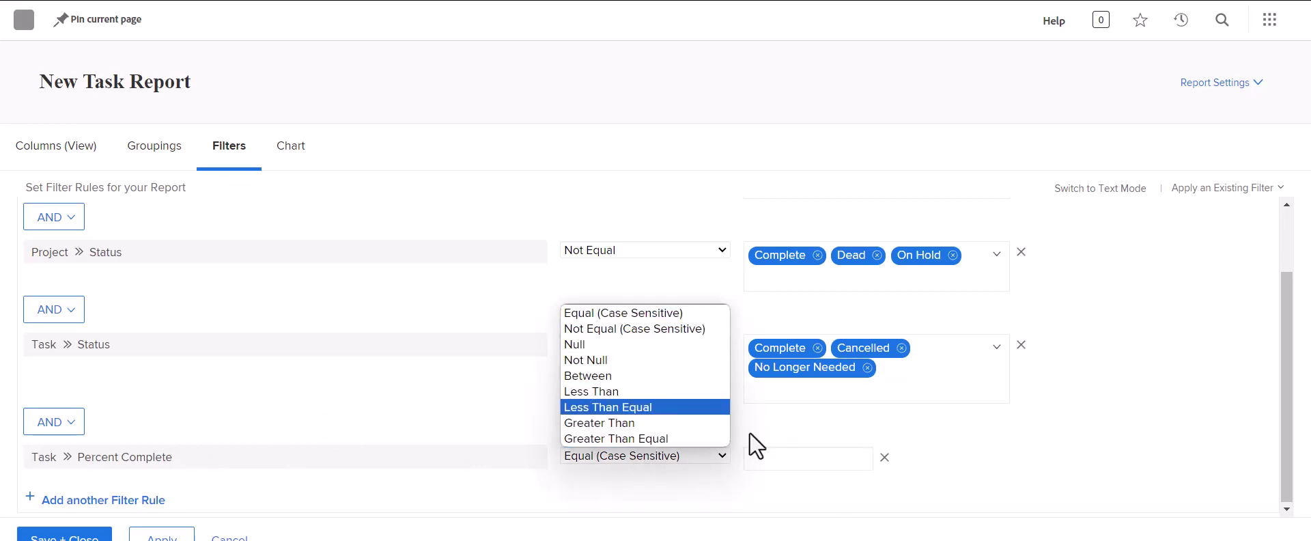
{"action": "left_click", "coordinate": [696, 391]}
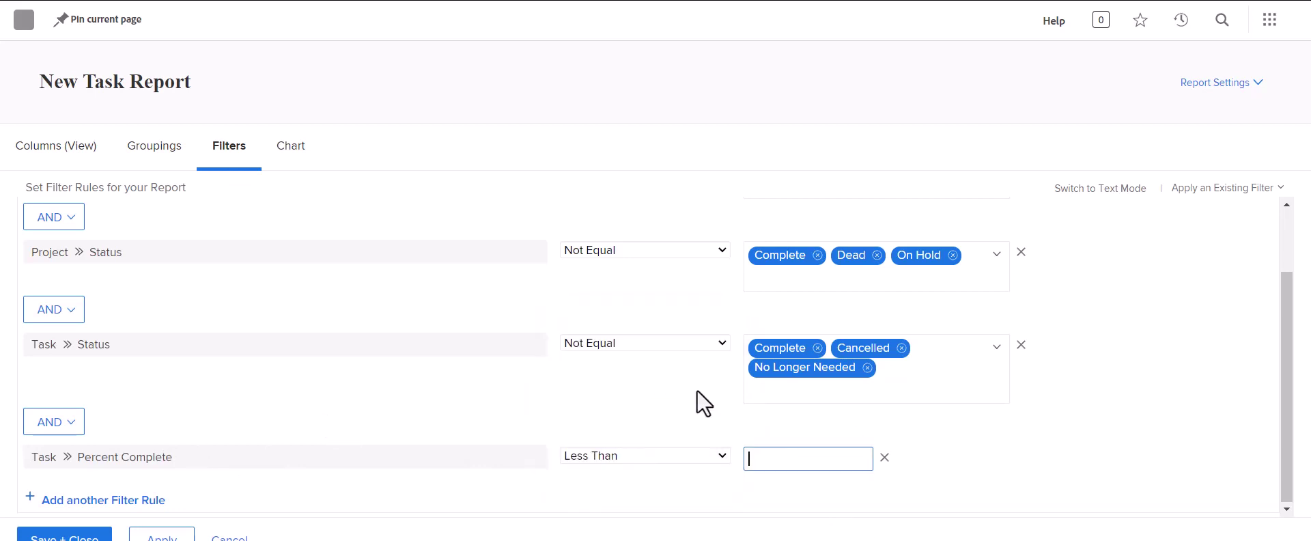
{"action": "type", "text": "100"}
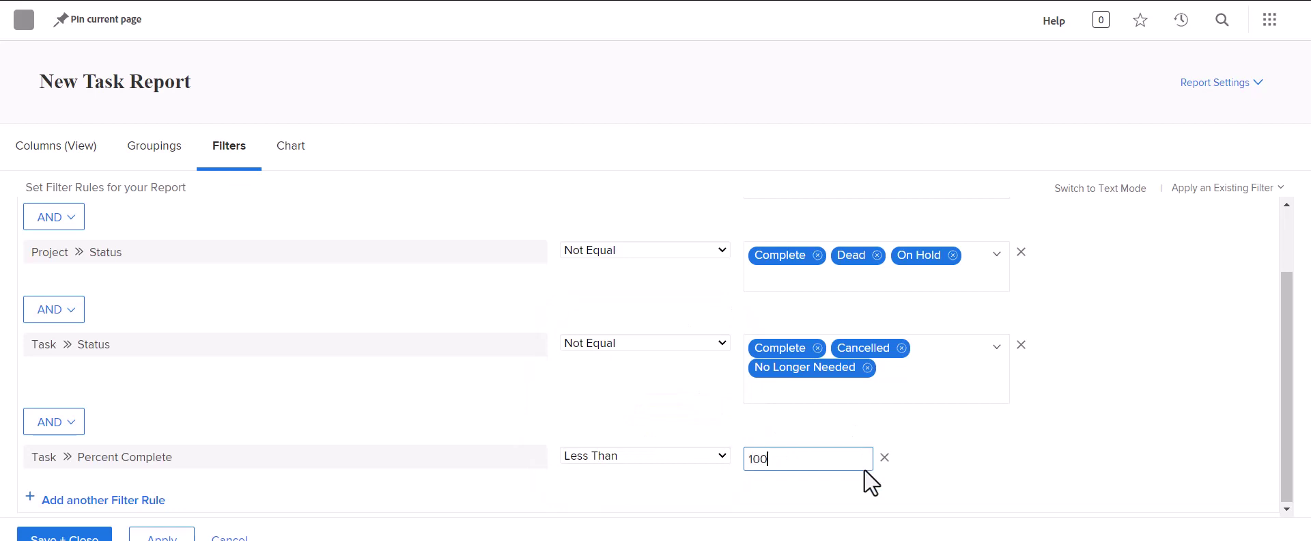
{"action": "left_click", "coordinate": [937, 445]}
Remove the Task Status filter rule from the report
{"action": "left_click", "coordinate": [1021, 345]}
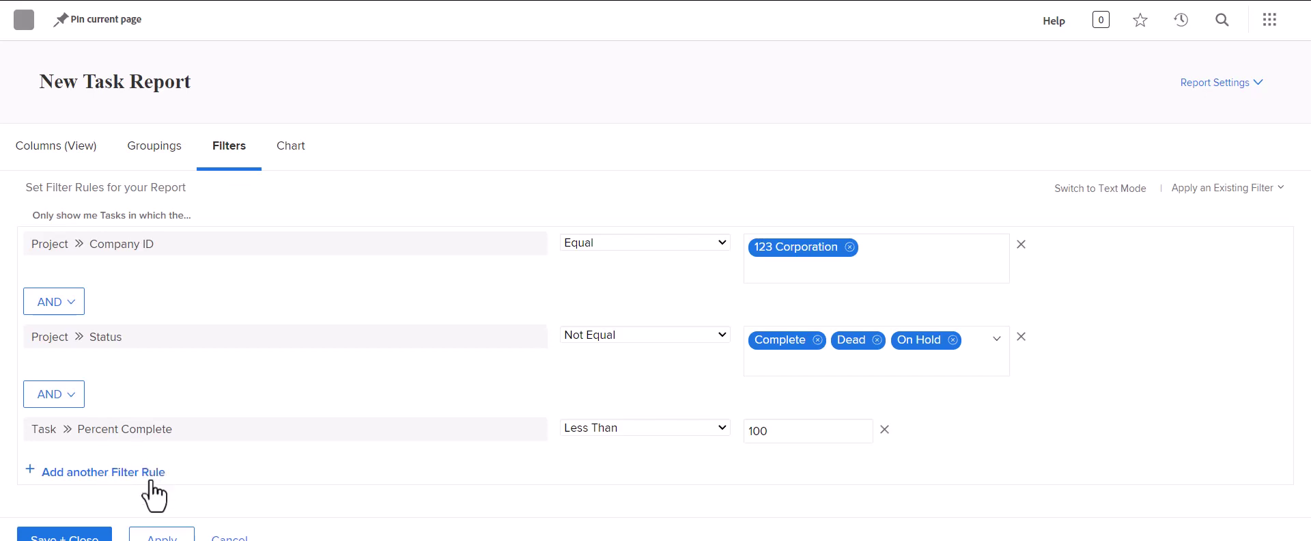
Add an AND filter rule by searching for "plann" and choosing the Planned Completion Date field under Task
{"action": "left_click", "coordinate": [120, 474]}
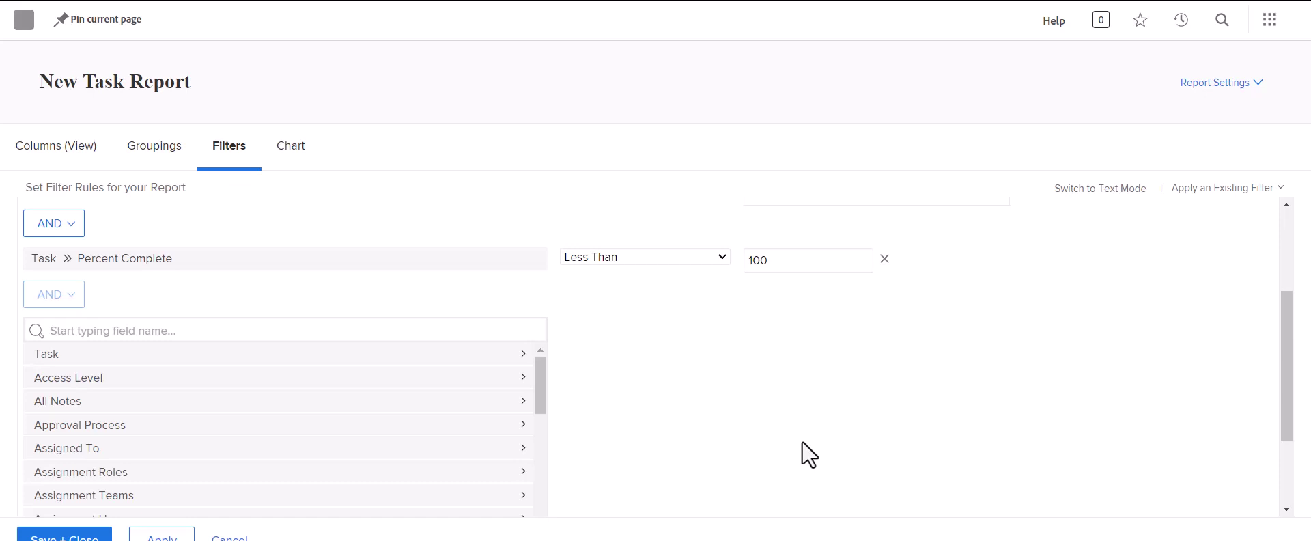
{"action": "type", "text": "plann"}
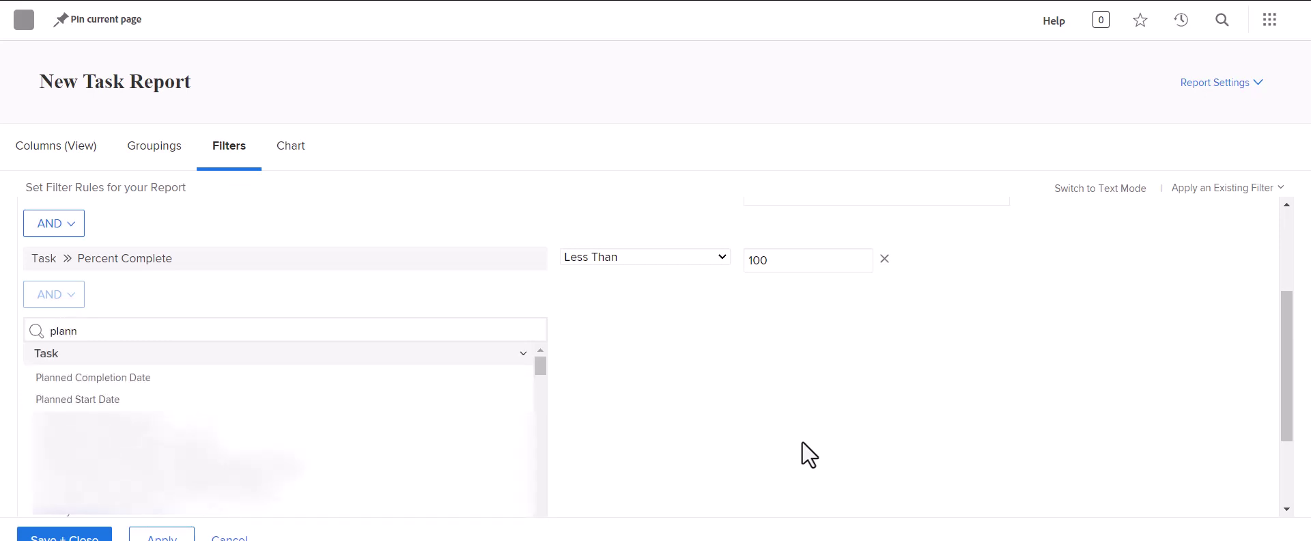
{"action": "left_click", "coordinate": [264, 377]}
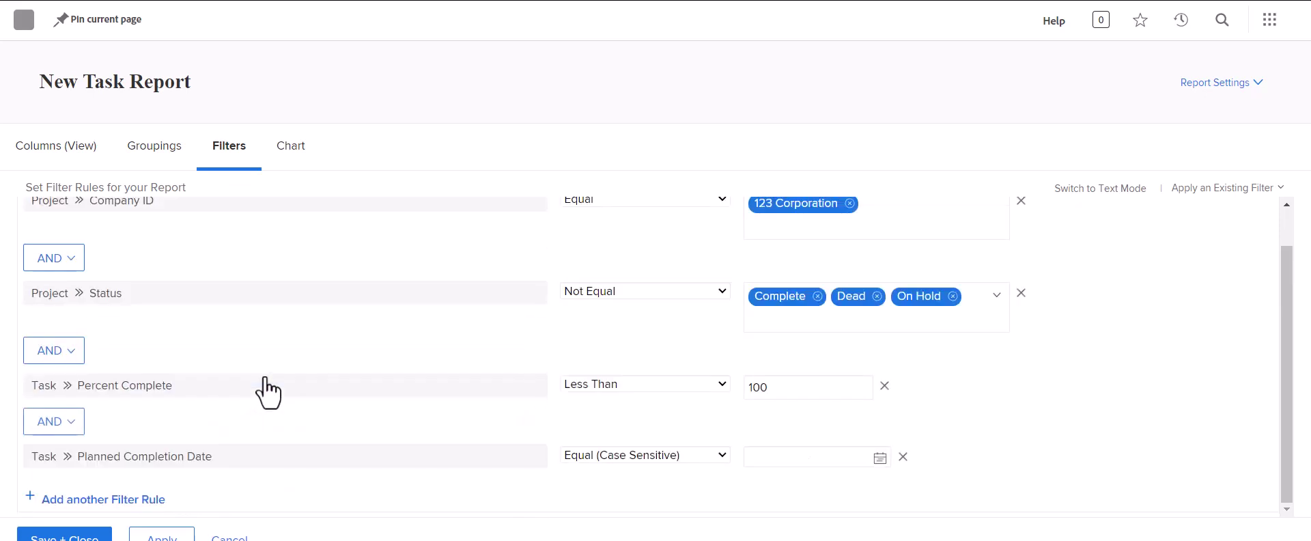
Try the This Week and Between conditions on the Task Planned Completion Date rule
{"action": "left_click", "coordinate": [722, 456]}
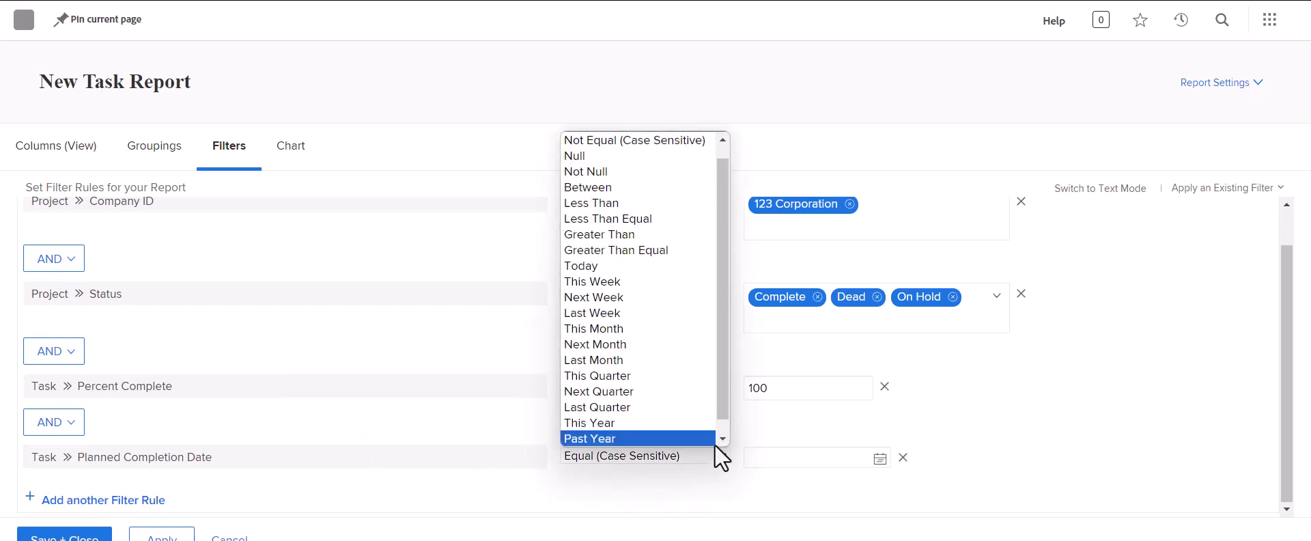
{"action": "left_click", "coordinate": [692, 283]}
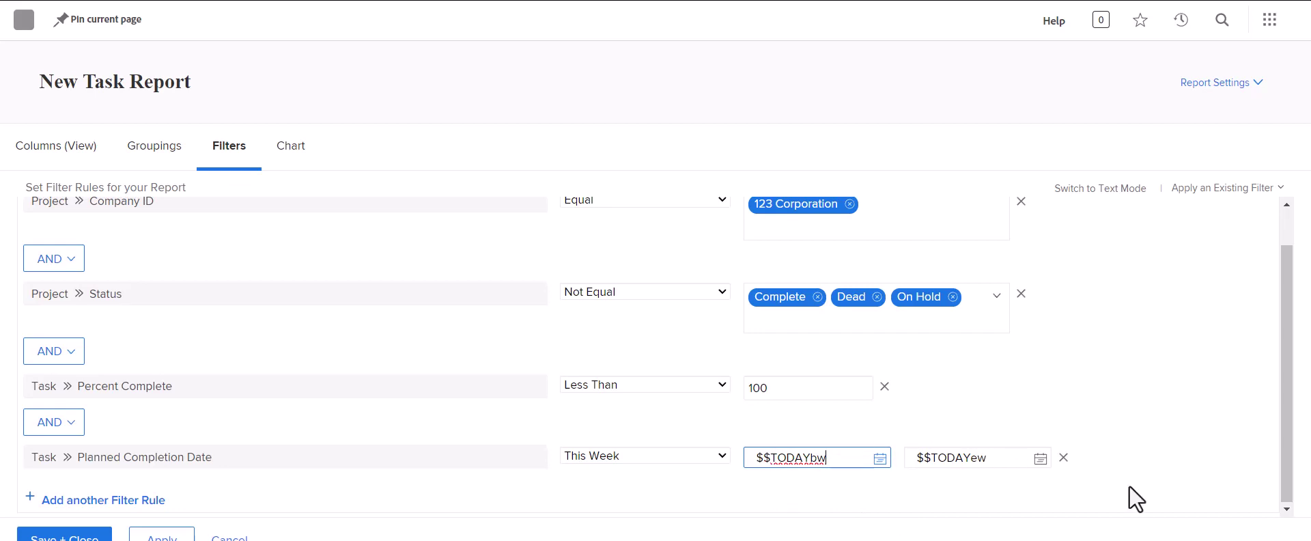
{"action": "left_click", "coordinate": [595, 456]}
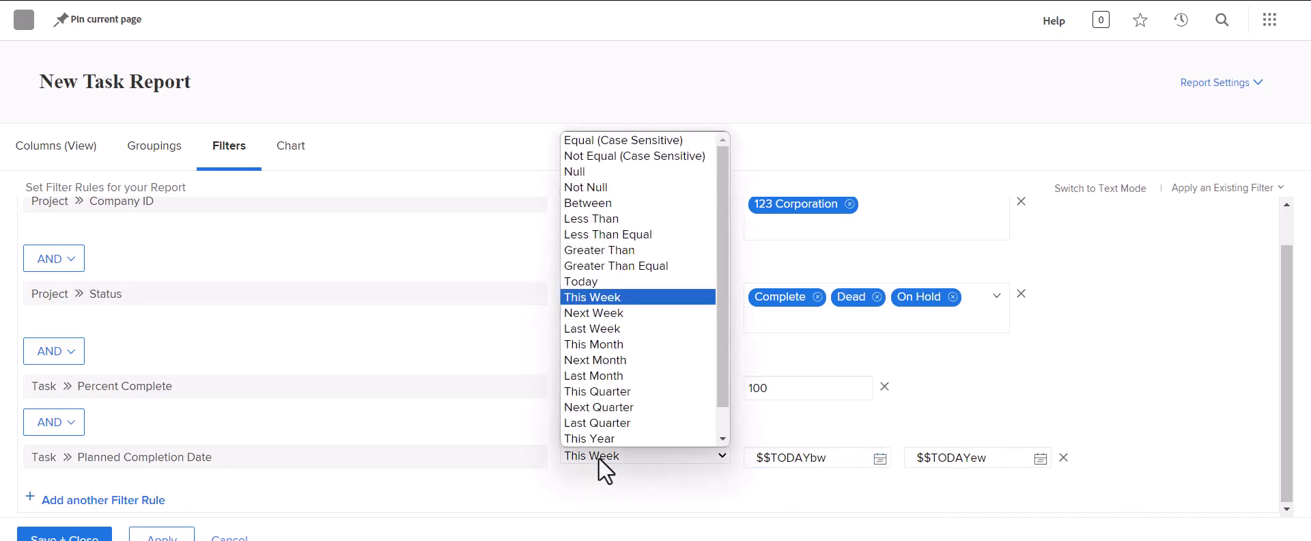
{"action": "left_click", "coordinate": [660, 203]}
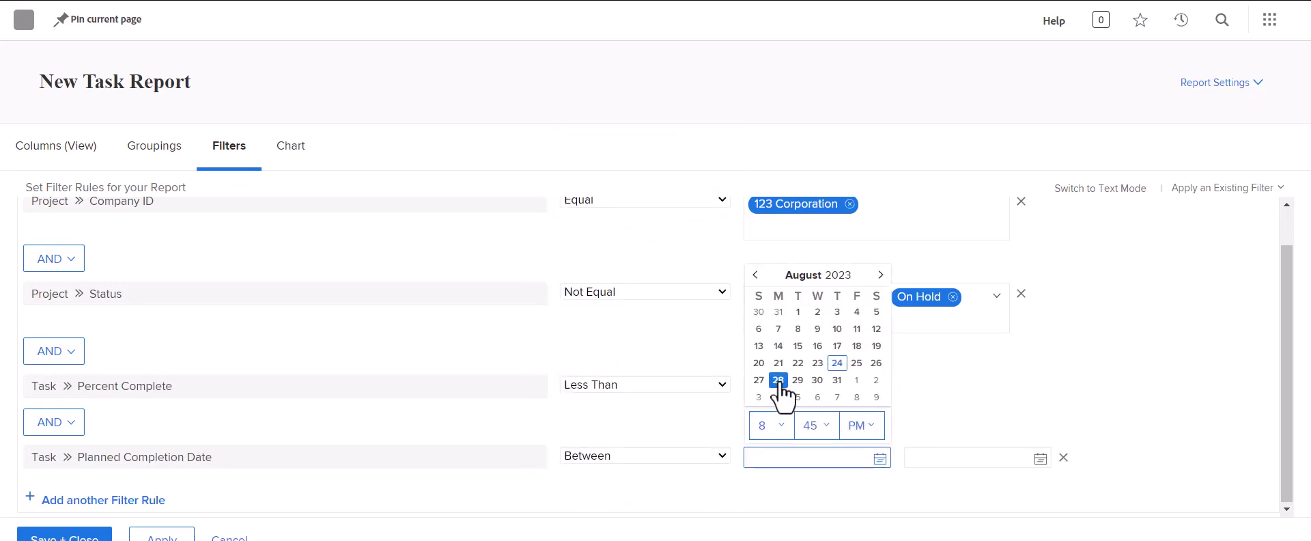
Set the Task Planned Completion Date rule to This Month and review the filter rules
{"action": "left_click", "coordinate": [703, 453]}
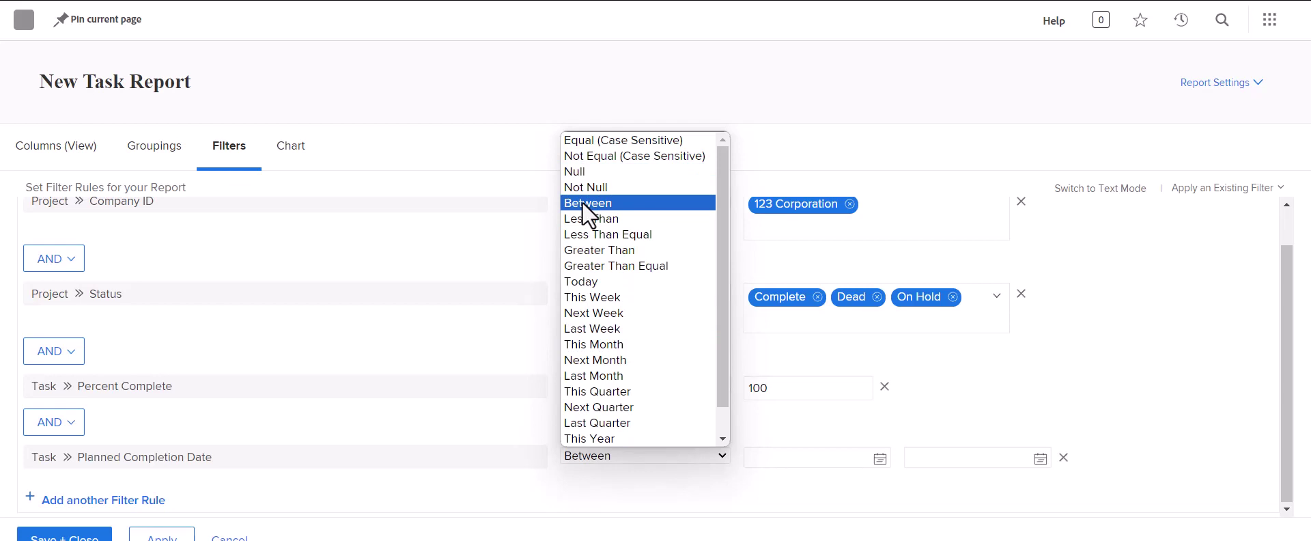
{"action": "left_click", "coordinate": [640, 344]}
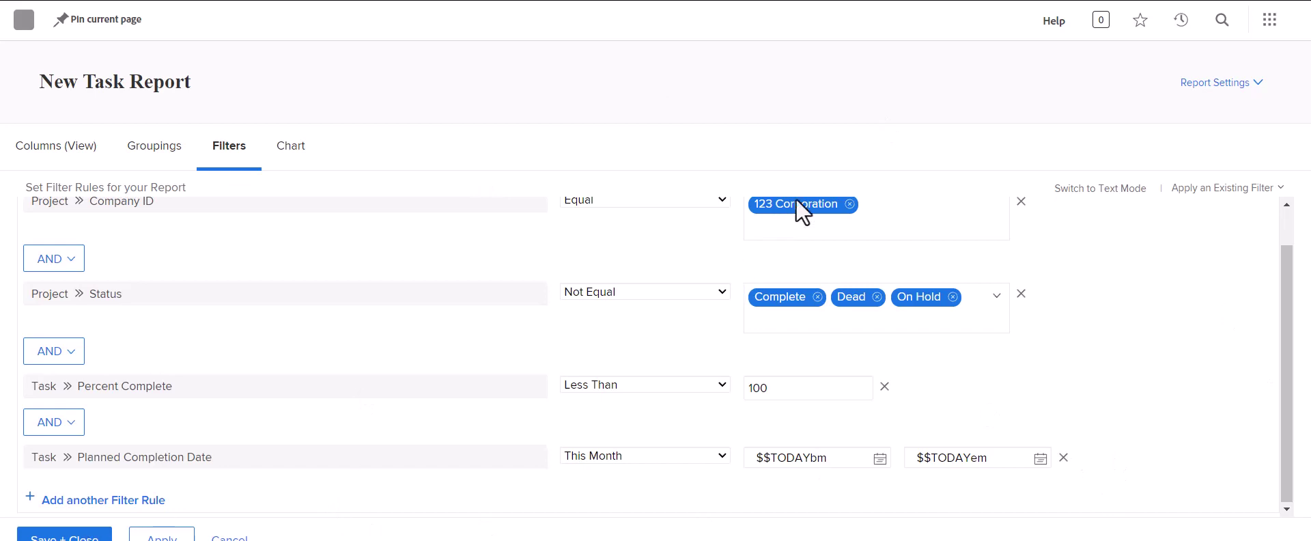
{"action": "scroll", "coordinate": [324, 441], "scroll_direction": "up", "scroll_amount": 1}
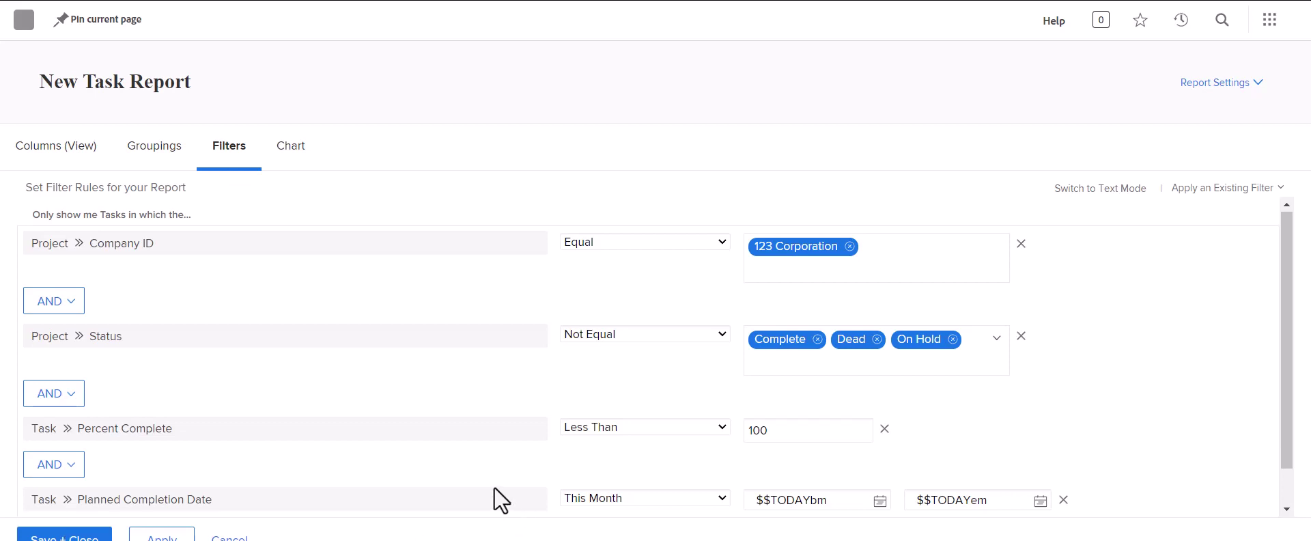
{"action": "scroll", "coordinate": [491, 476], "scroll_direction": "down", "scroll_amount": 1}
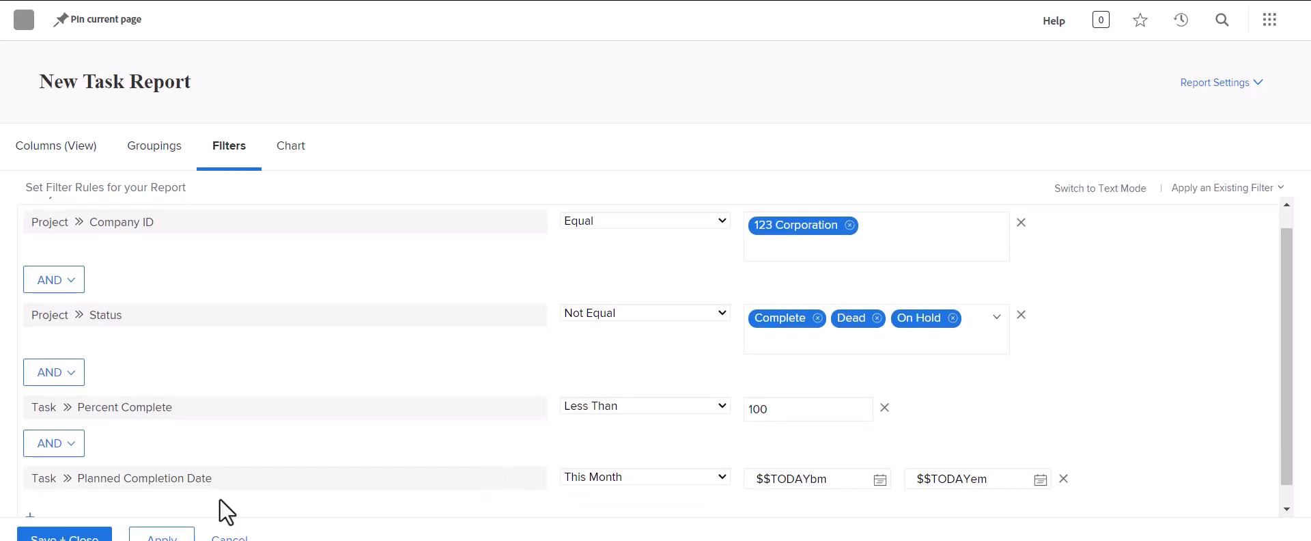
Save and close the report under the name "123 Corporation - Open Tasks (Current Month)"
{"action": "left_click", "coordinate": [78, 536]}
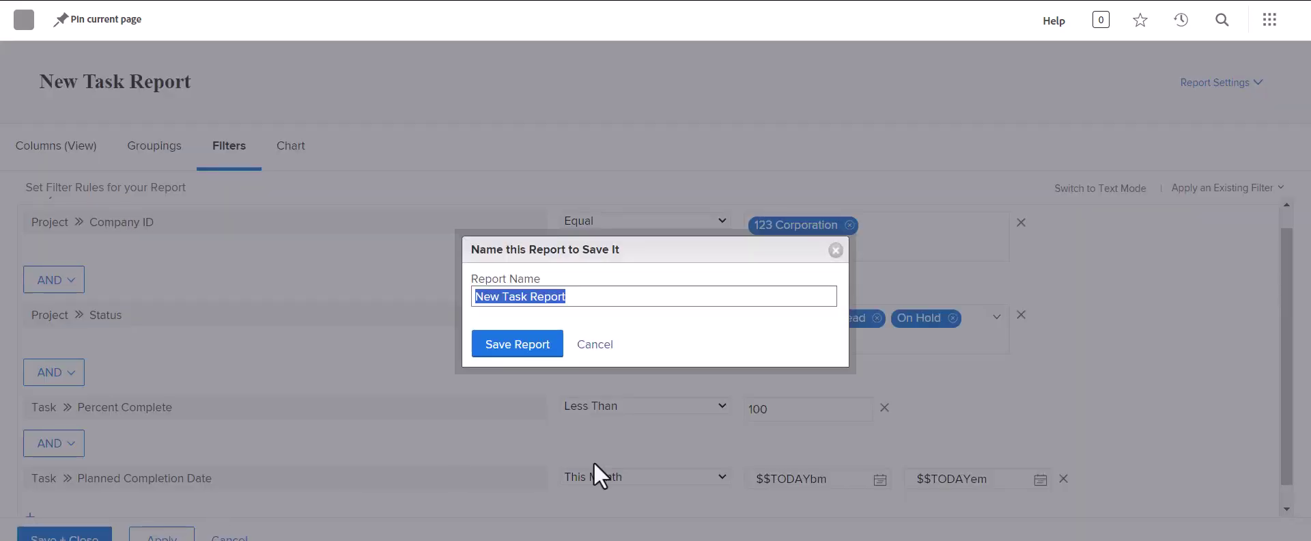
{"action": "type", "text": "123"}
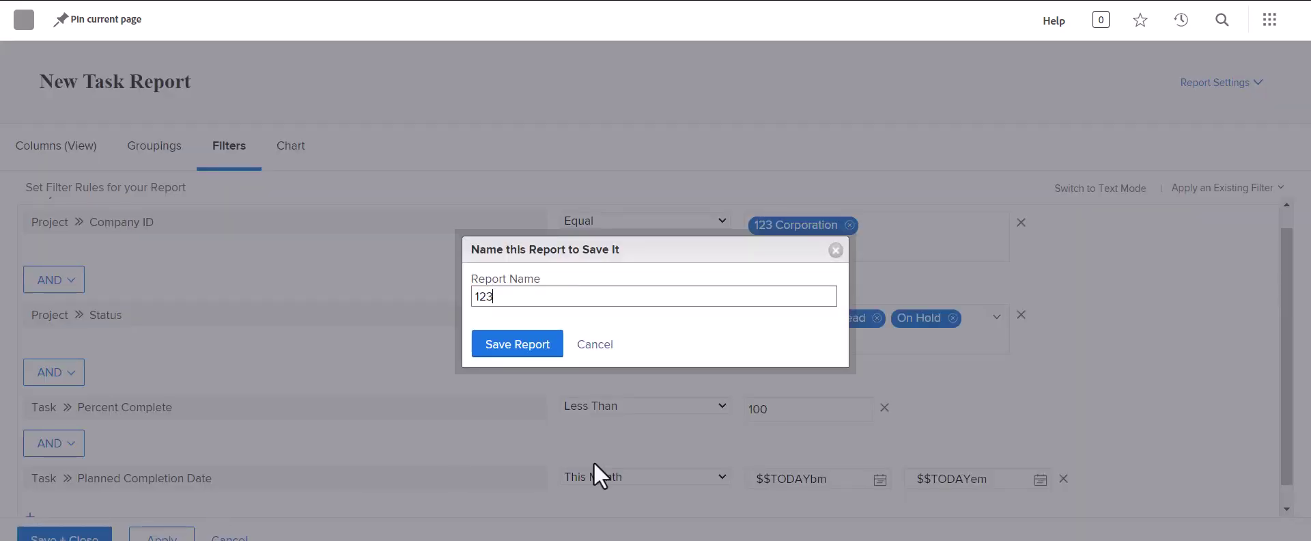
{"action": "type", "text": " Corporation"}
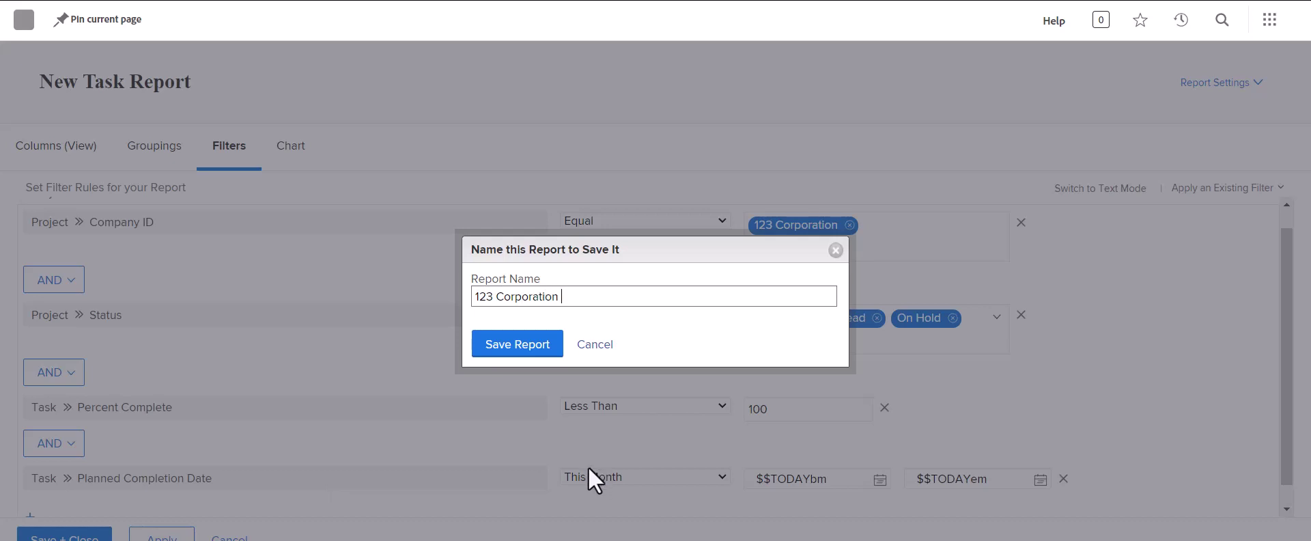
{"action": "type", "text": " - Open Tas"}
{"action": "type", "text": "ks (Cur"}
{"action": "type", "text": "ren"}
{"action": "type", "text": "Month"}
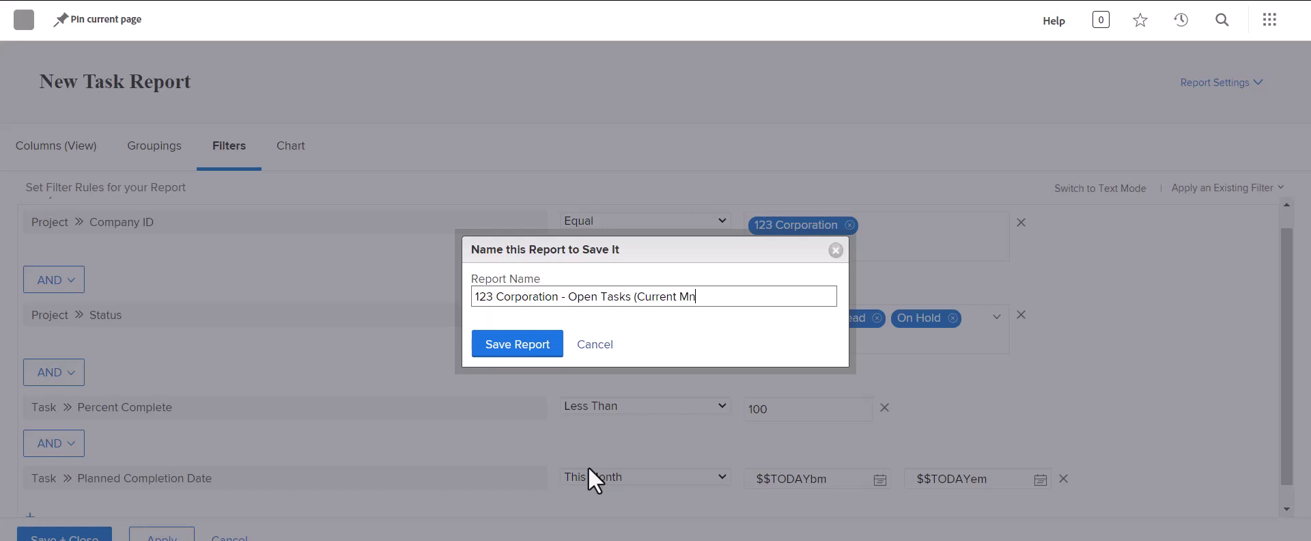
{"action": "type", "text": ")"}
{"action": "key", "text": "BackSpace"}
{"action": "type", "text": ")"}
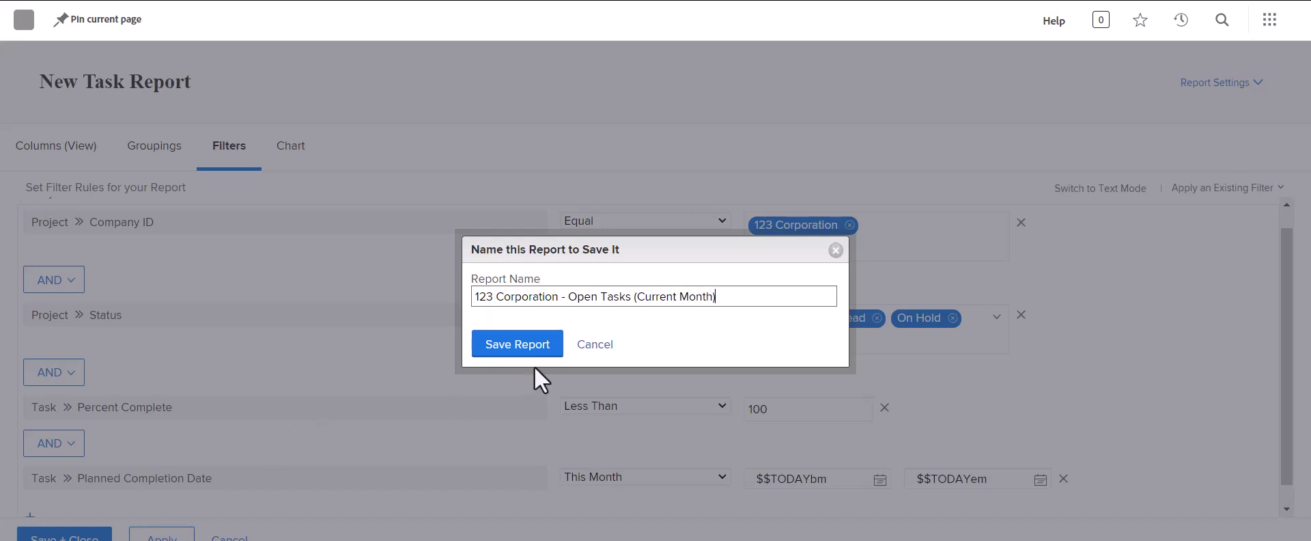
{"action": "left_click", "coordinate": [522, 346]}
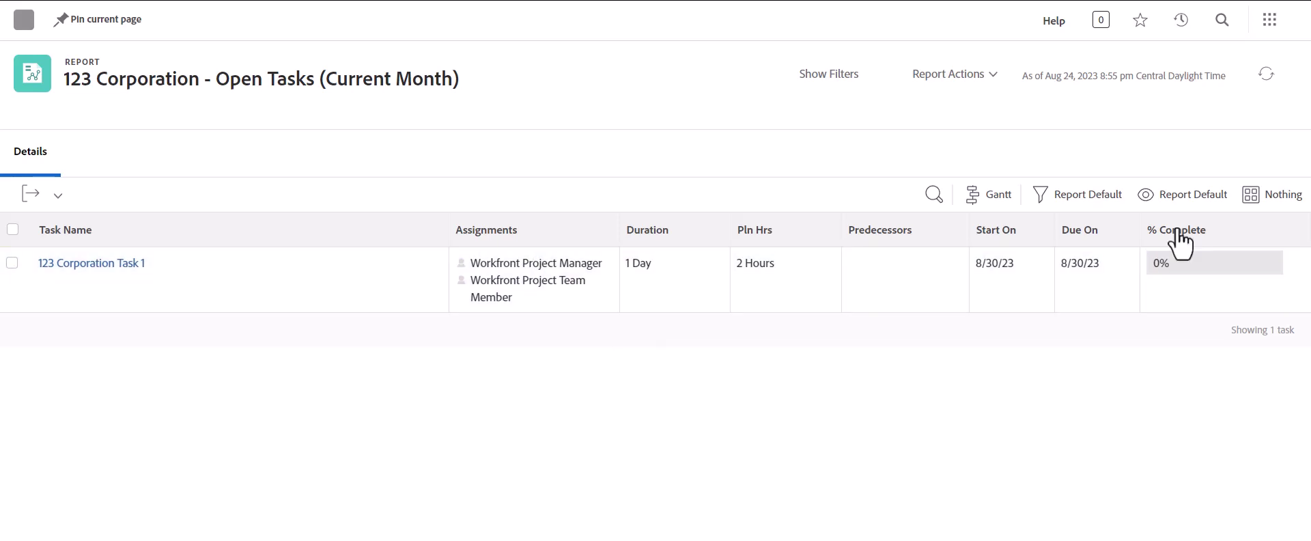
Edit the saved report to remove its Planned Completion Date filter rule, and save and close it
{"action": "left_click", "coordinate": [963, 76]}
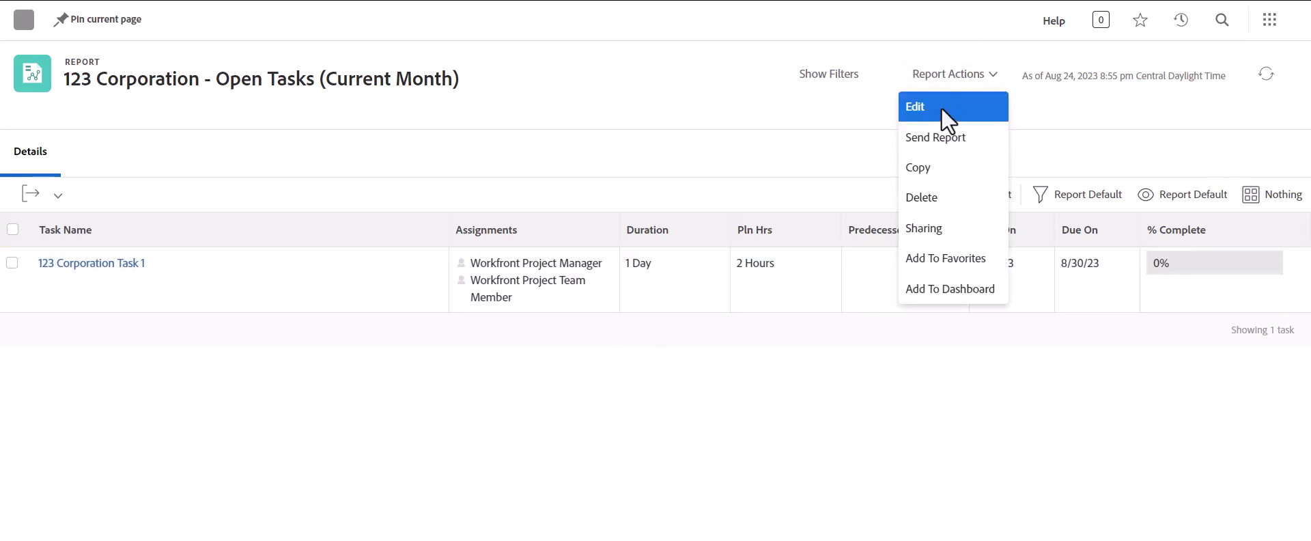
{"action": "left_click", "coordinate": [941, 107]}
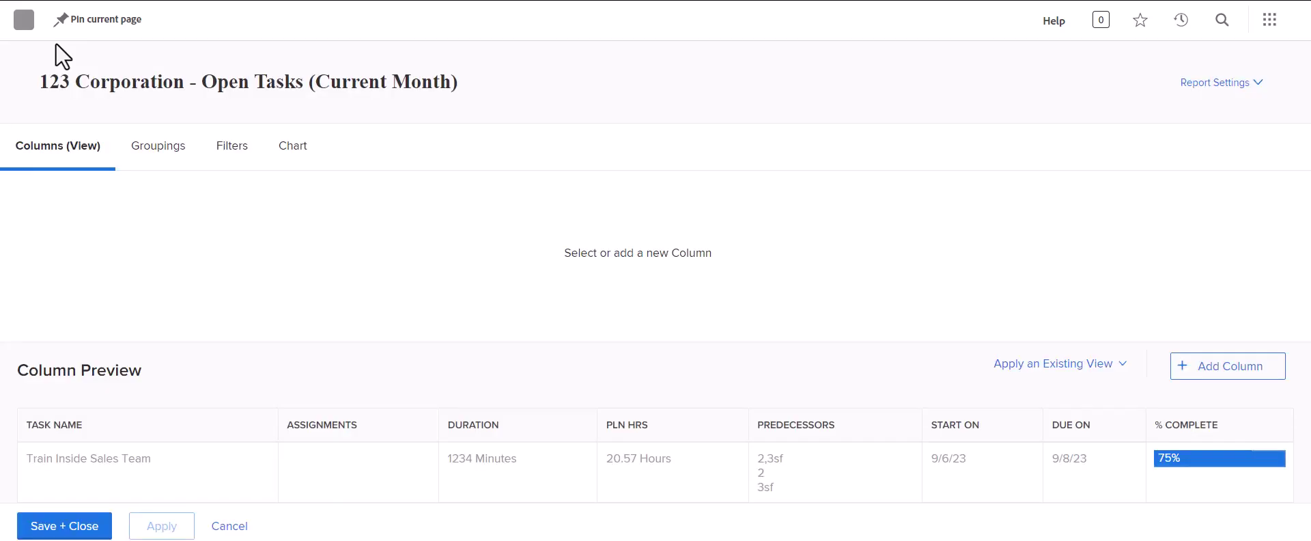
{"action": "left_click", "coordinate": [234, 146]}
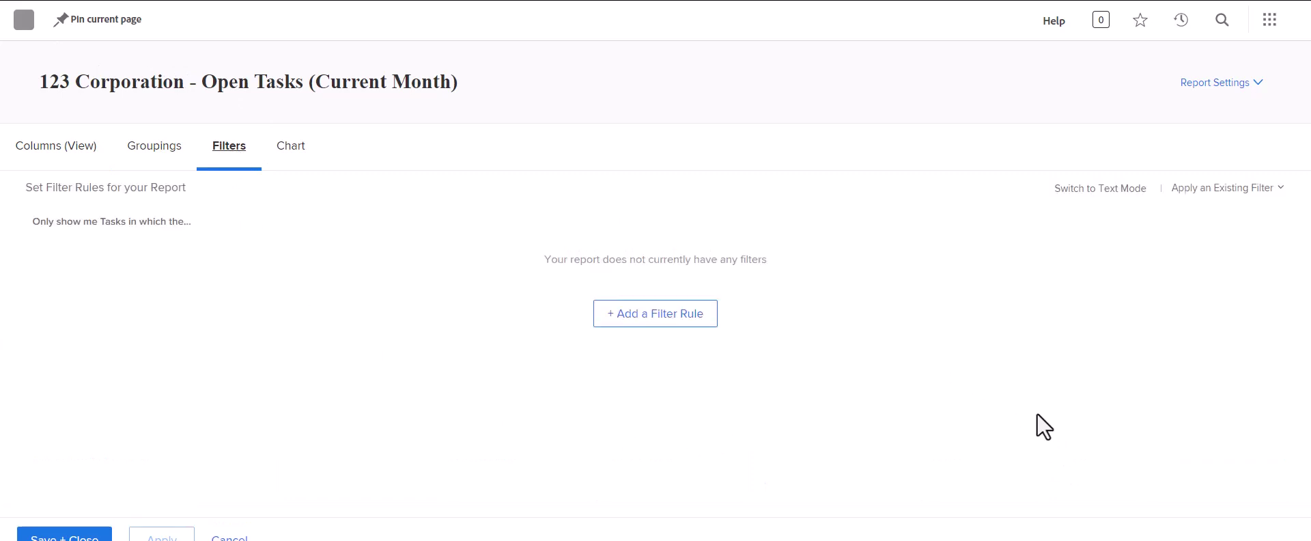
{"action": "scroll", "coordinate": [1015, 459], "scroll_direction": "down", "scroll_amount": 1}
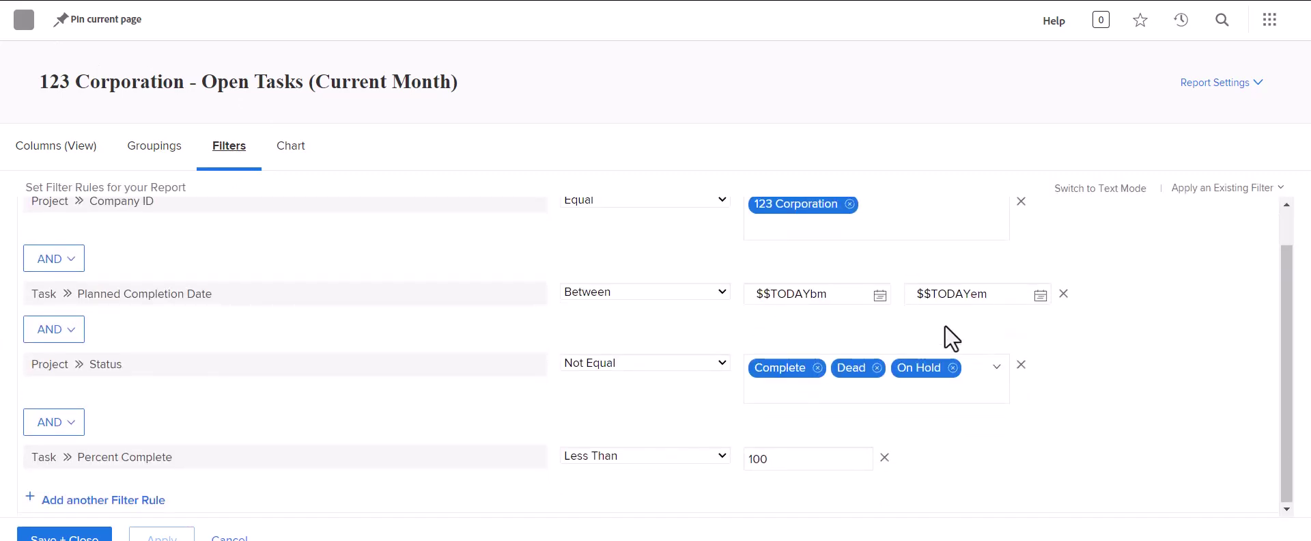
{"action": "left_click", "coordinate": [1063, 294]}
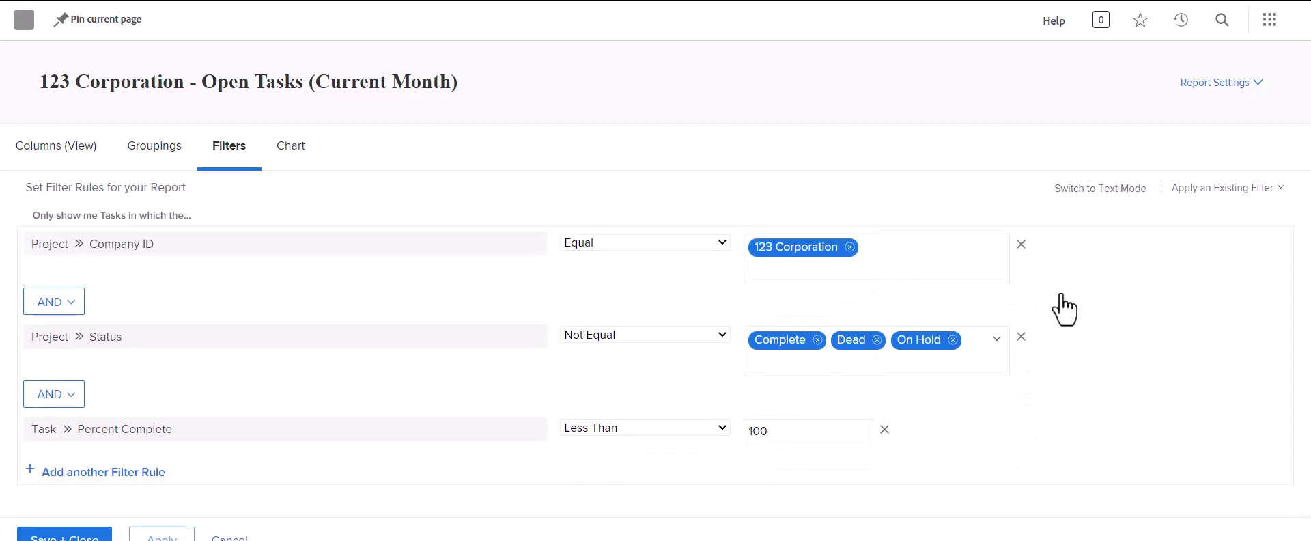
{"action": "left_click", "coordinate": [101, 537]}
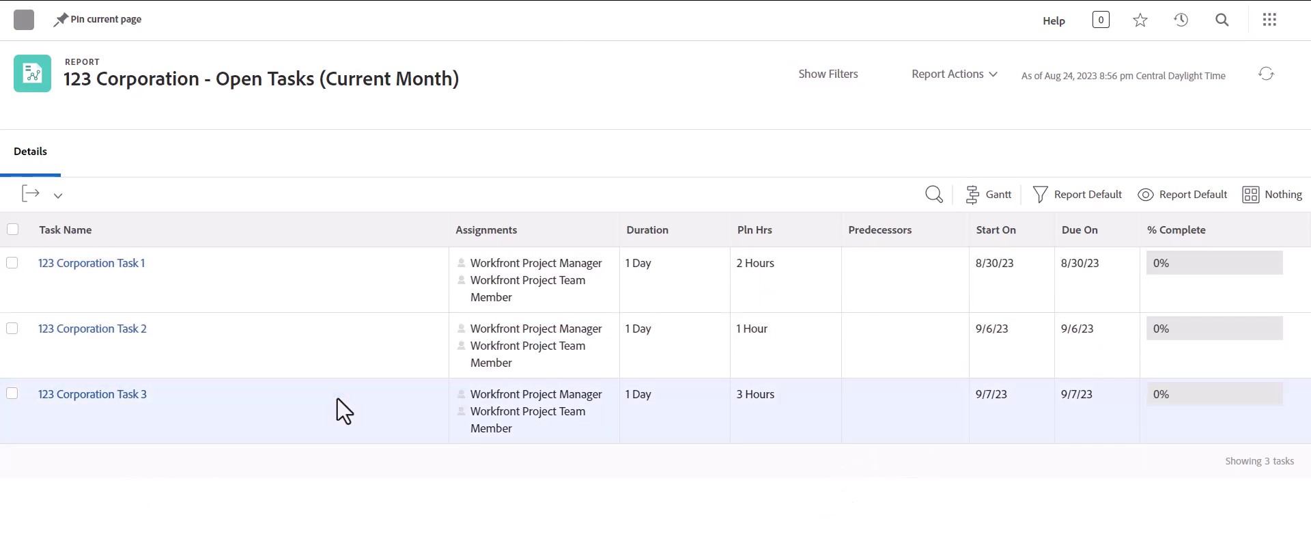
Rename the report as "123 Corporation - Open Tasks"
{"action": "left_click", "coordinate": [355, 80]}
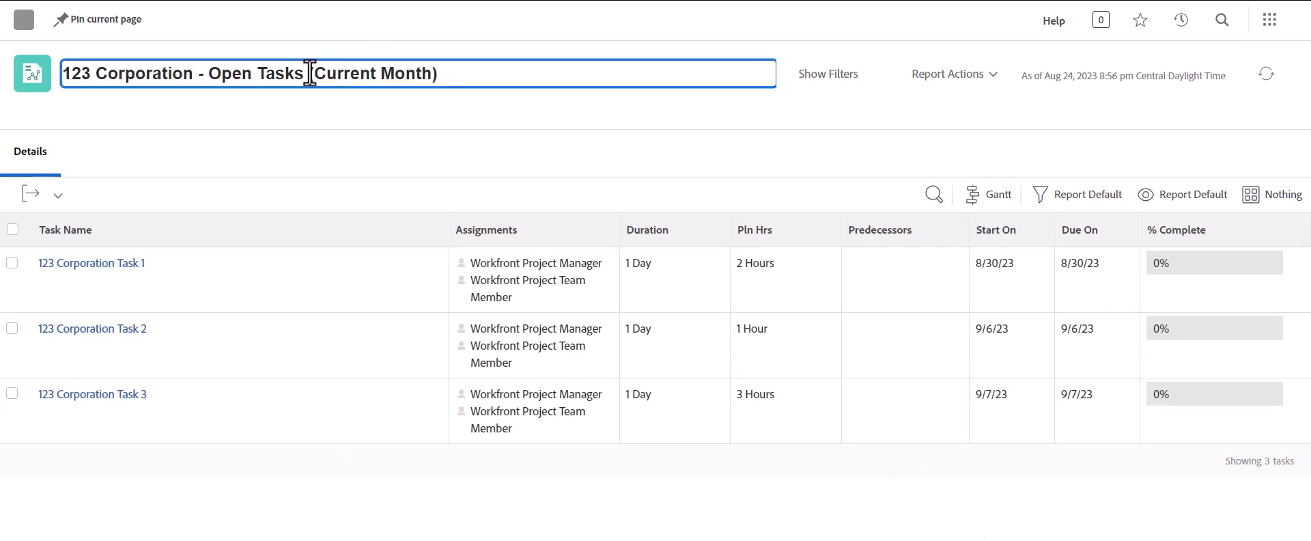
{"action": "left_click_drag", "start_coordinate": [308, 73], "coordinate": [456, 69]}
{"action": "key", "text": "BackSpace"}
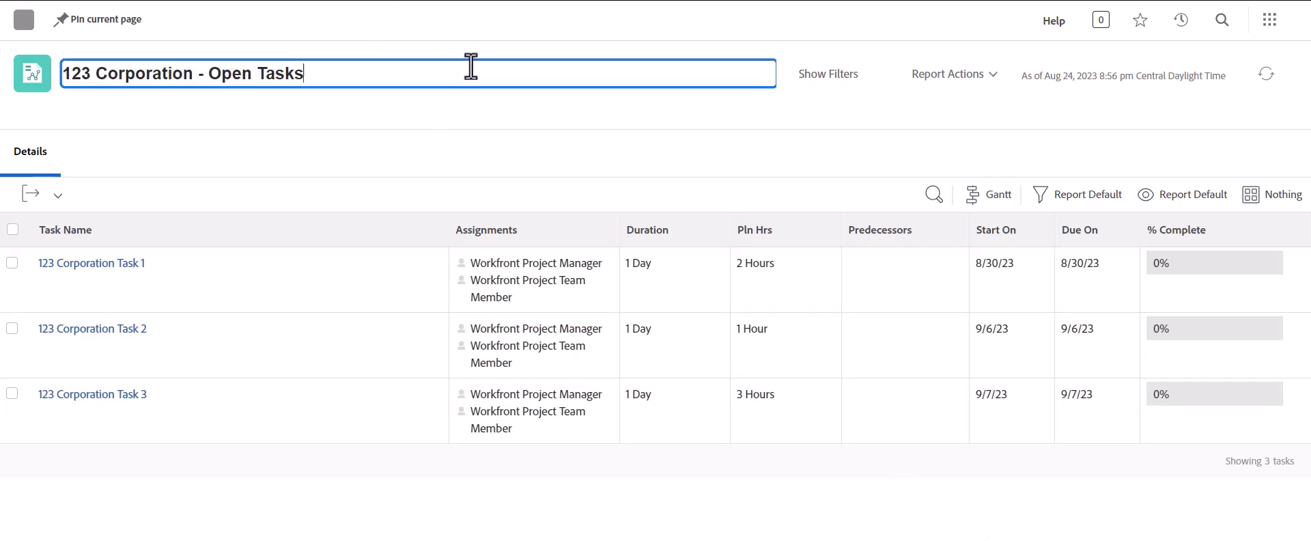
{"action": "left_click", "coordinate": [502, 121]}
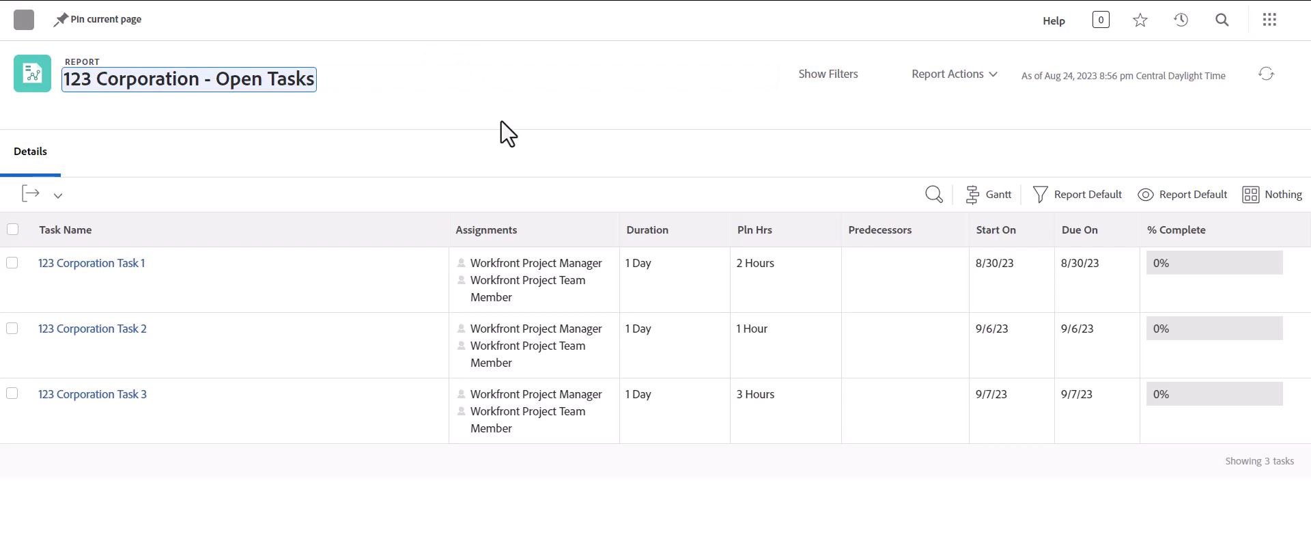